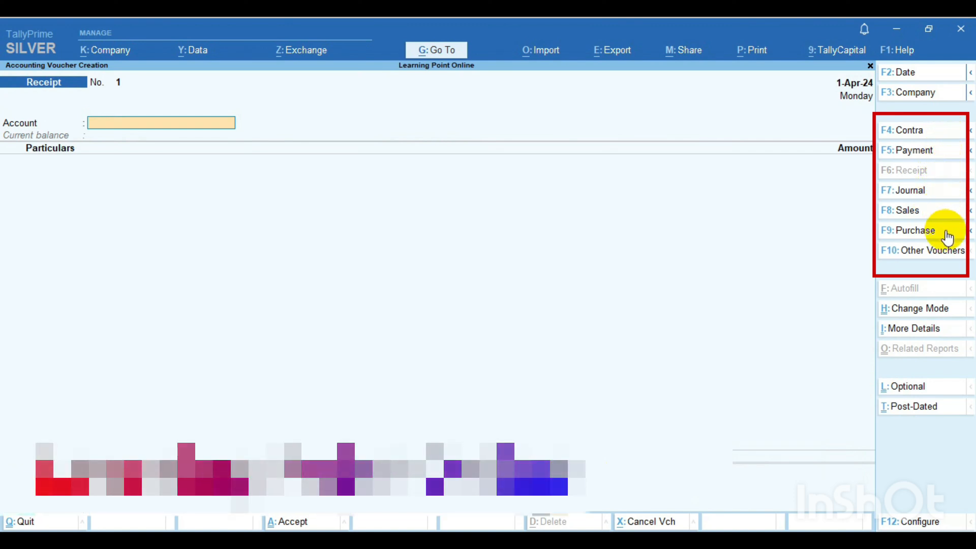
View the list of other voucher types, then return to the Gateway of Tally
{"action": "left_click", "coordinate": [938, 255]}
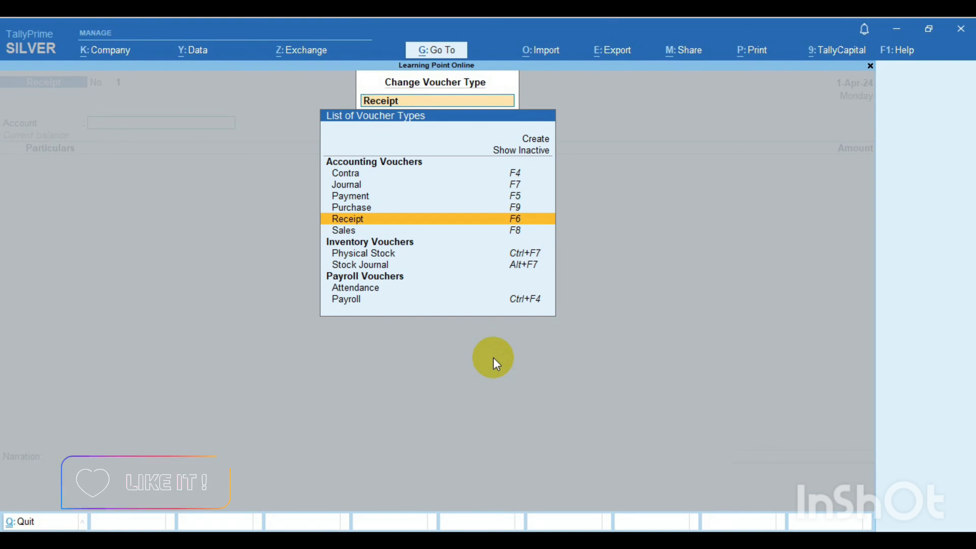
{"action": "key", "text": "Escape"}
{"action": "key", "text": "Escape"}
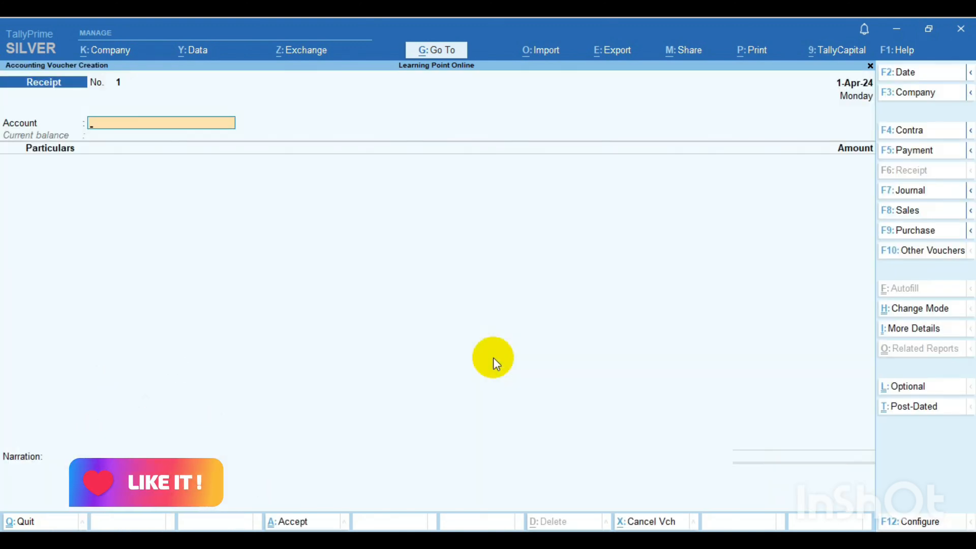
{"action": "key", "text": "Escape"}
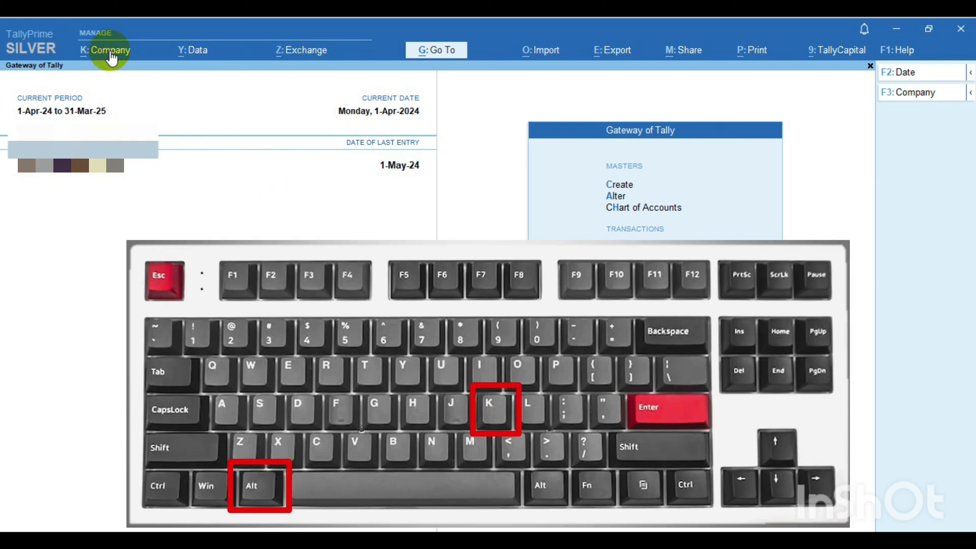
Start a new company and enter Mobile Point as its company name and mailing name
{"action": "key", "text": "alt+k"}
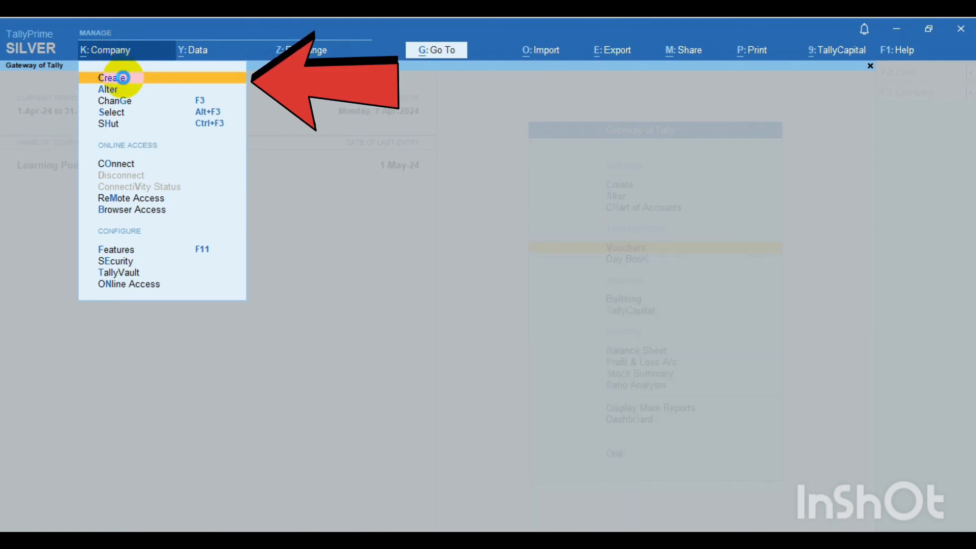
{"action": "left_click", "coordinate": [125, 77]}
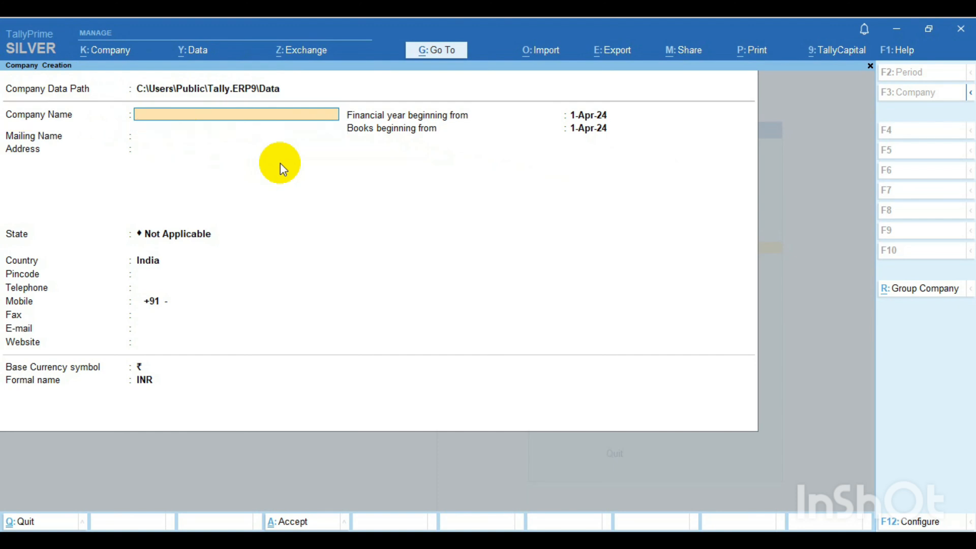
{"action": "type", "text": "Mobile Point"}
{"action": "key", "text": "Return"}
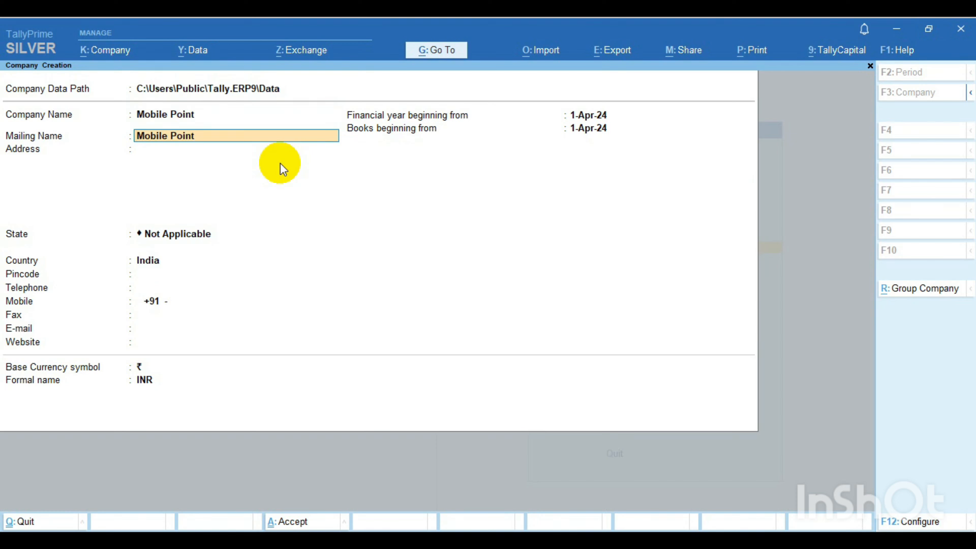
{"action": "key", "text": "Return"}
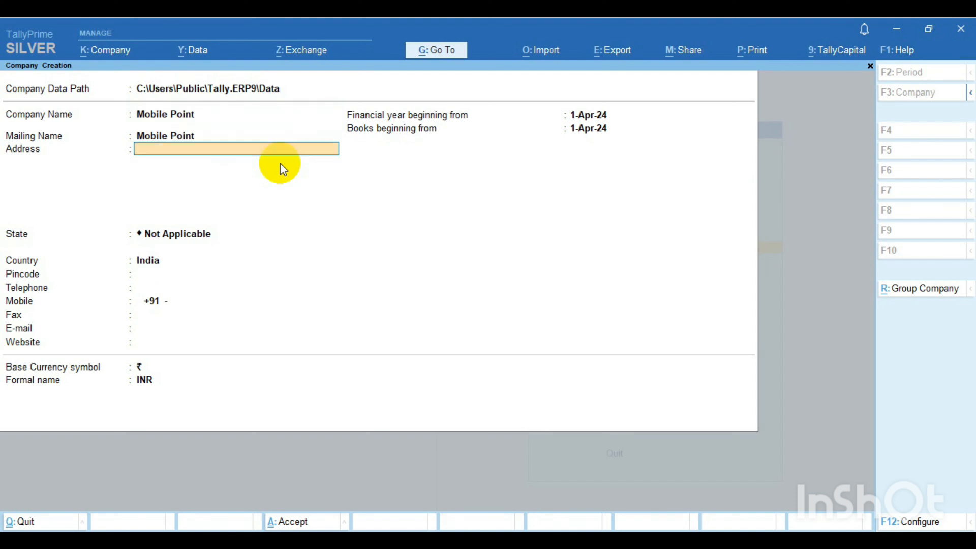
Accept the remaining company details at their defaults, save the company, and leave its features screen
{"action": "key", "text": "Return"}
{"action": "key", "text": "Return"}
{"action": "key", "text": "Return"}
{"action": "key", "text": "Return"}
{"action": "key", "text": "Return"}
{"action": "key", "text": "Return"}
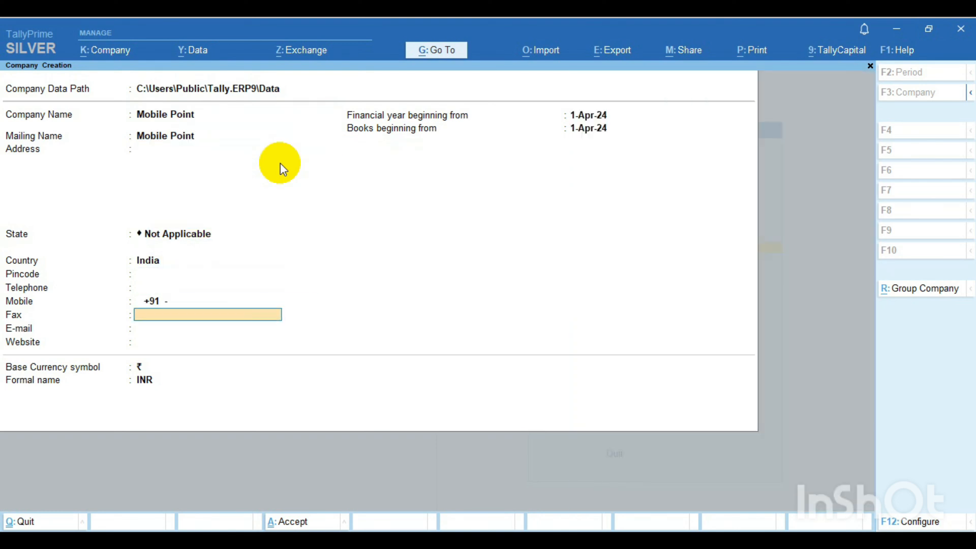
{"action": "key", "text": "Return"}
{"action": "key", "text": "Return"}
{"action": "key", "text": "Return"}
{"action": "key", "text": "Return"}
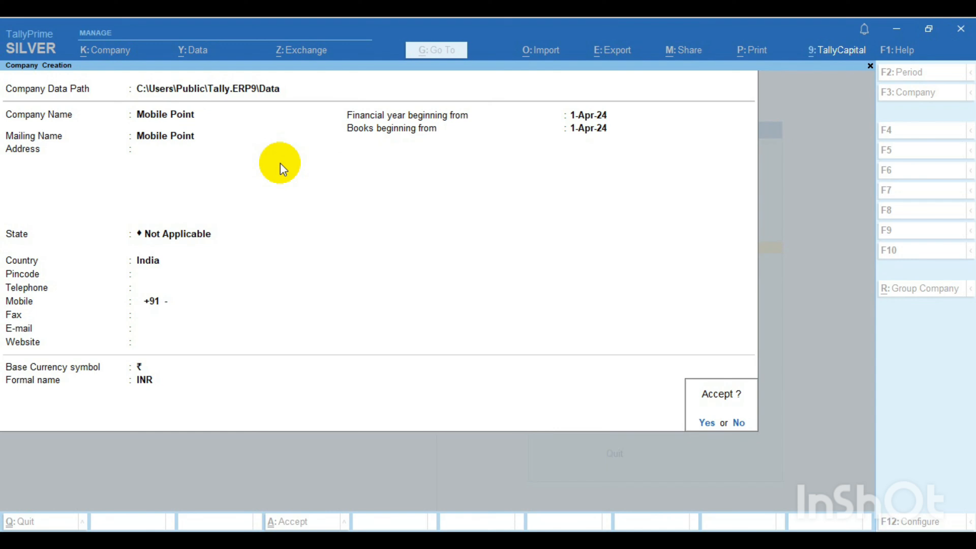
{"action": "key", "text": "Return"}
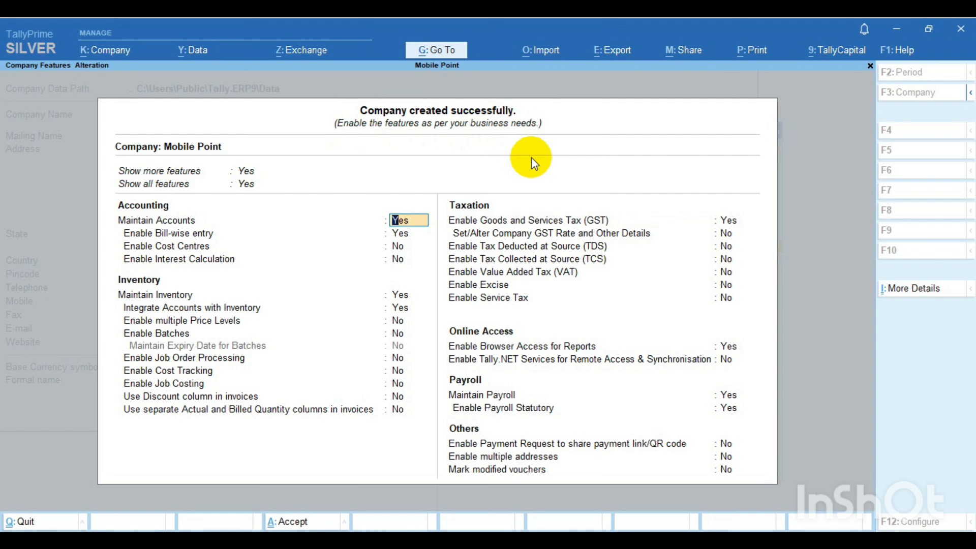
{"action": "key", "text": "BackSpace"}
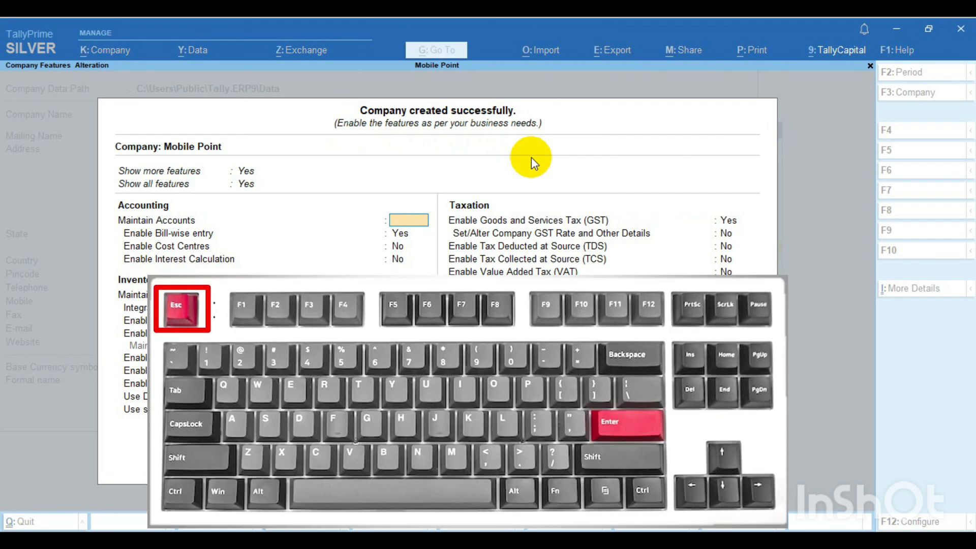
{"action": "key", "text": "Escape"}
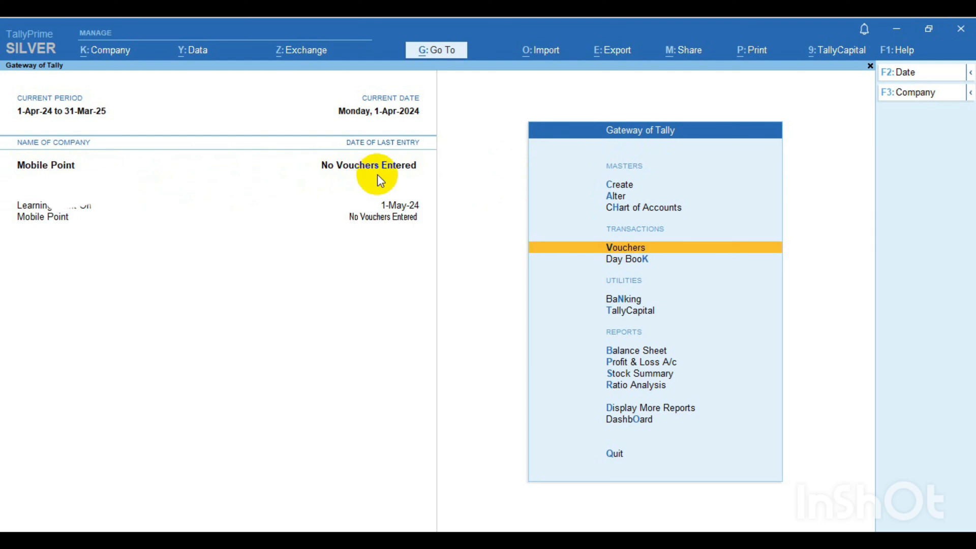
Start a Receipt voucher for Mobile Point with Cash as the account
{"action": "left_click", "coordinate": [672, 247]}
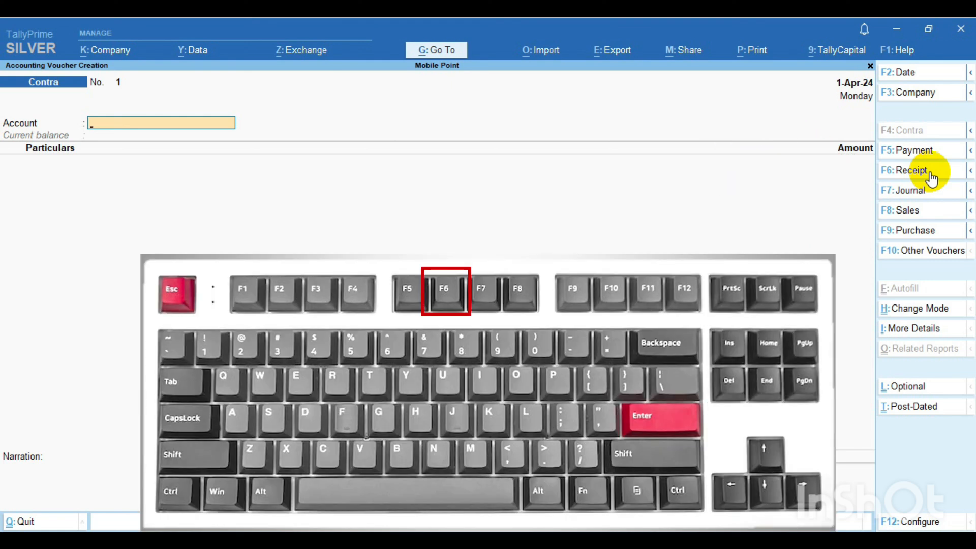
{"action": "left_click", "coordinate": [930, 174]}
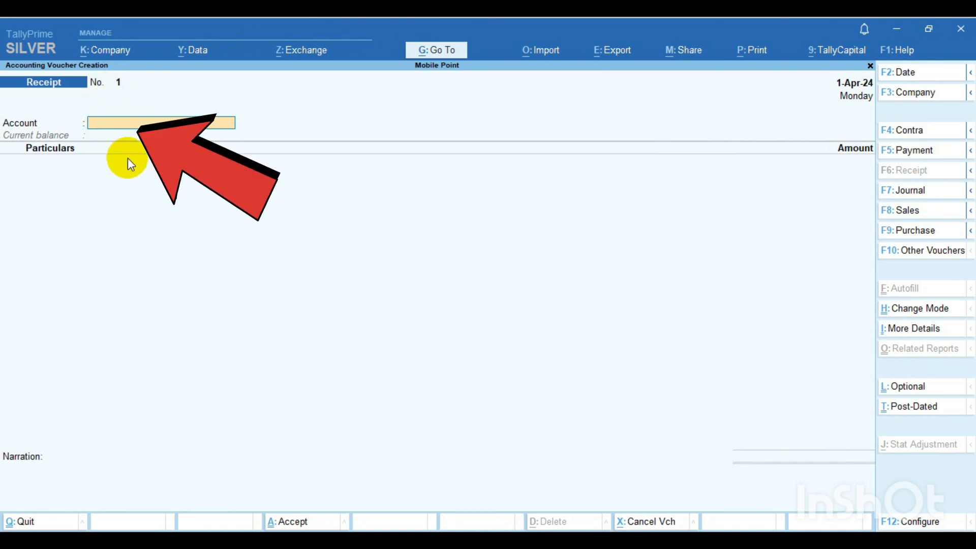
{"action": "type", "text": "C"}
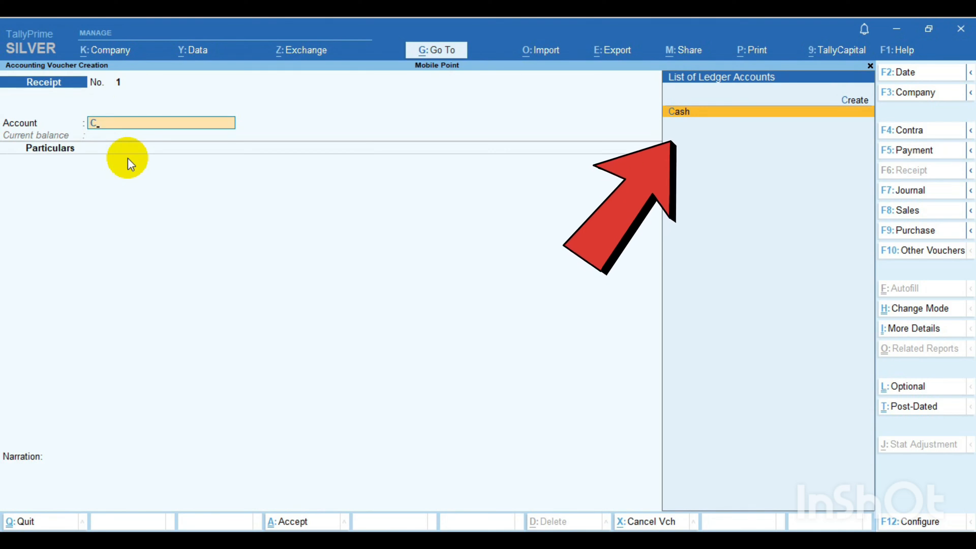
{"action": "key", "text": "Return"}
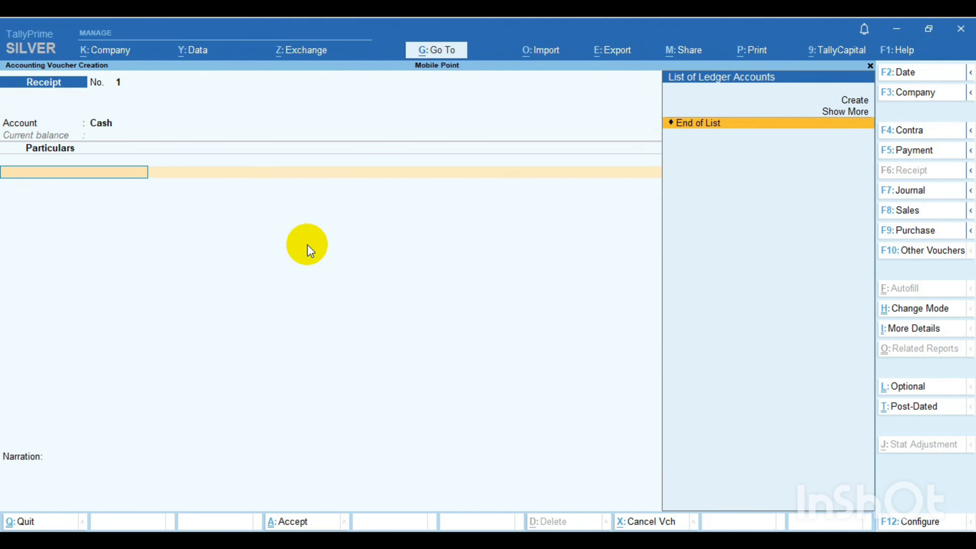
Start a new ledger from the receipt's particulars line, naming it Capital under the Capital Account group
{"action": "type", "text": "C"}
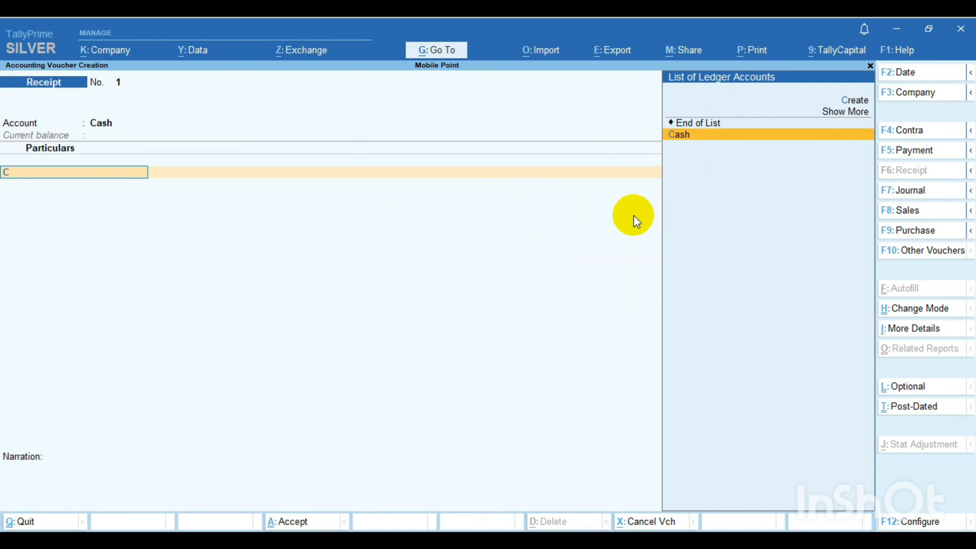
{"action": "key", "text": "Up"}
{"action": "key", "text": "Up"}
{"action": "key", "text": "Up"}
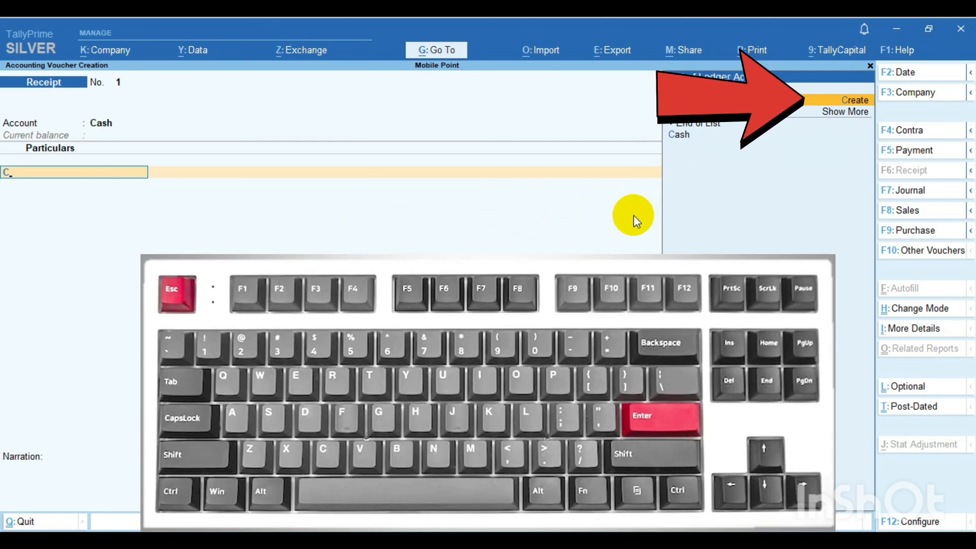
{"action": "key", "text": "alt+c"}
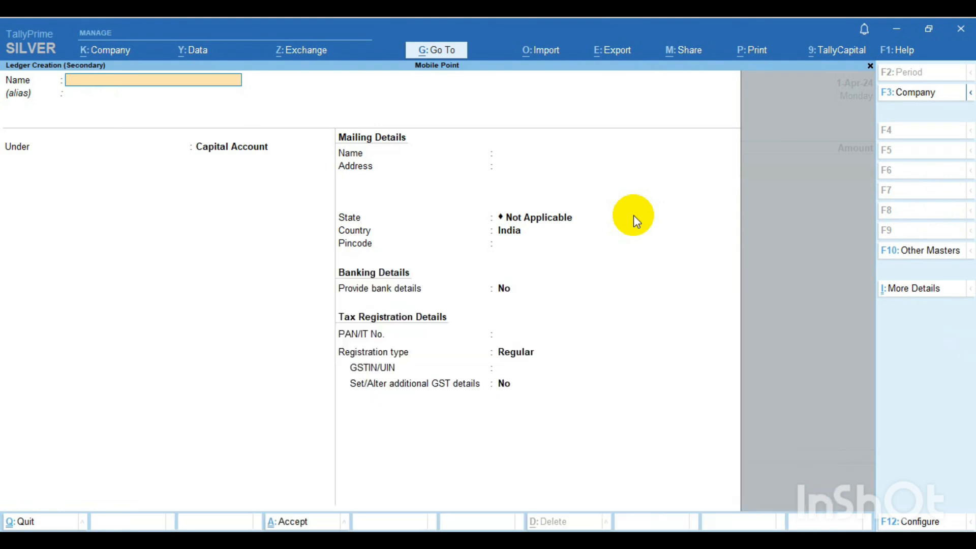
{"action": "type", "text": "Capital"}
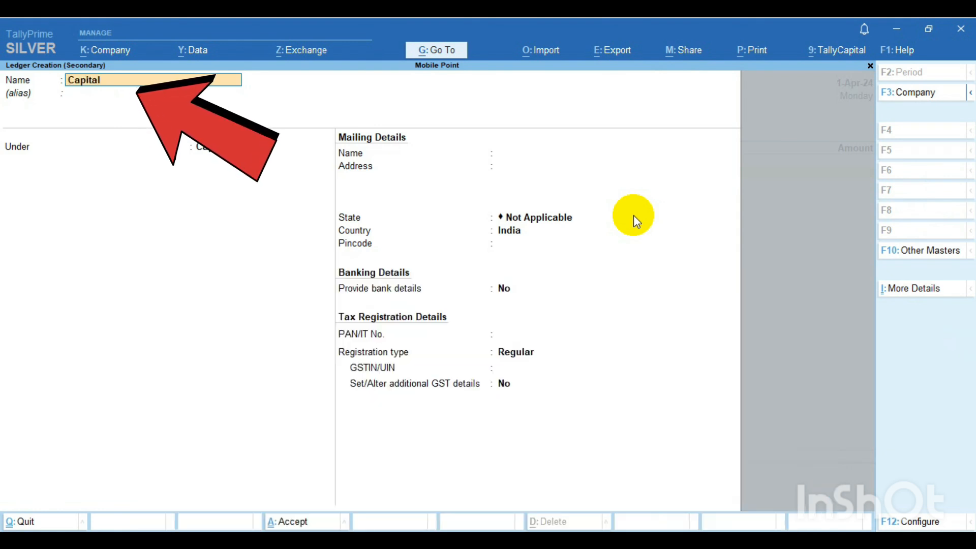
{"action": "key", "text": "Return"}
{"action": "key", "text": "Return"}
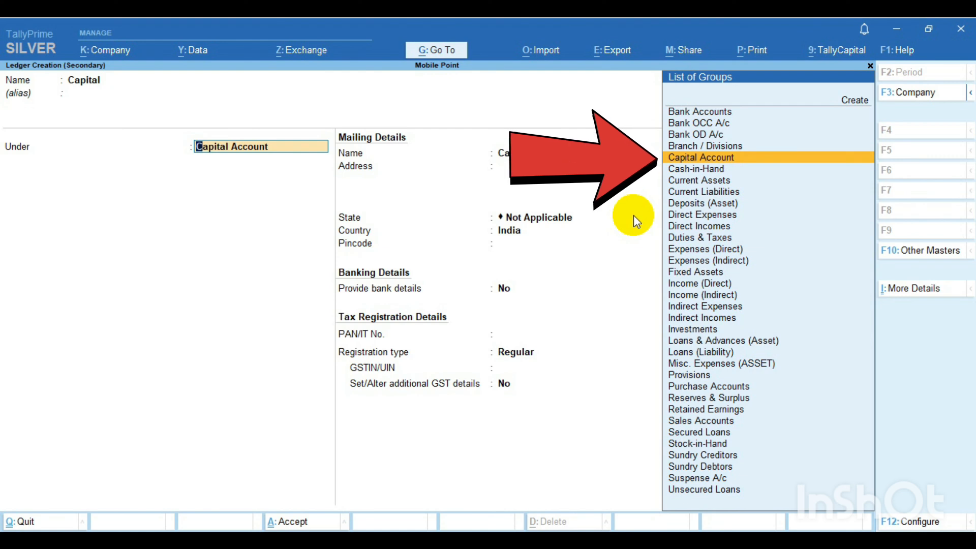
{"action": "key", "text": "Return"}
Accept the Capital ledger's mailing, banking and tax details at their defaults and save the ledger
{"action": "key", "text": "Return"}
{"action": "key", "text": "Return"}
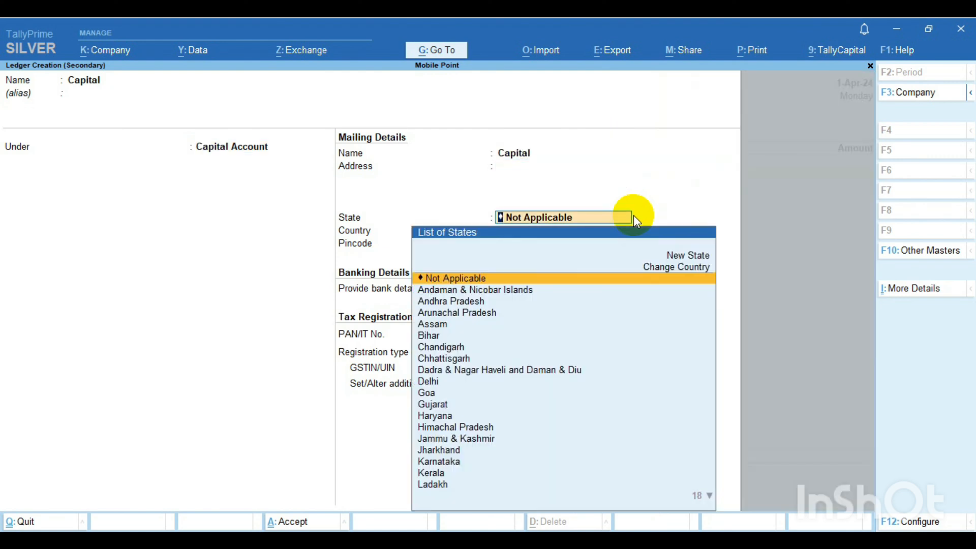
{"action": "key", "text": "Return"}
{"action": "key", "text": "Return"}
{"action": "key", "text": "Return"}
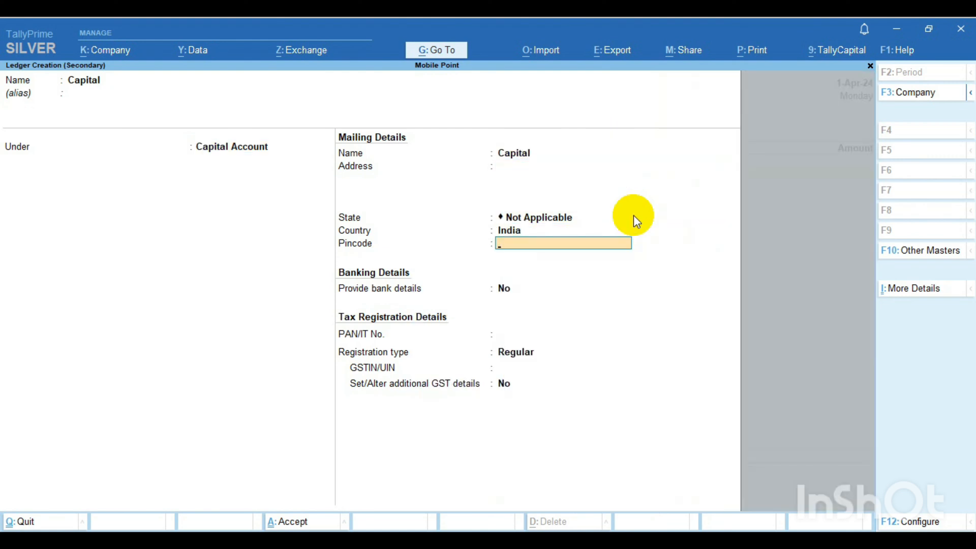
{"action": "key", "text": "Return"}
{"action": "key", "text": "Return"}
{"action": "key", "text": "Return"}
{"action": "key", "text": "Return"}
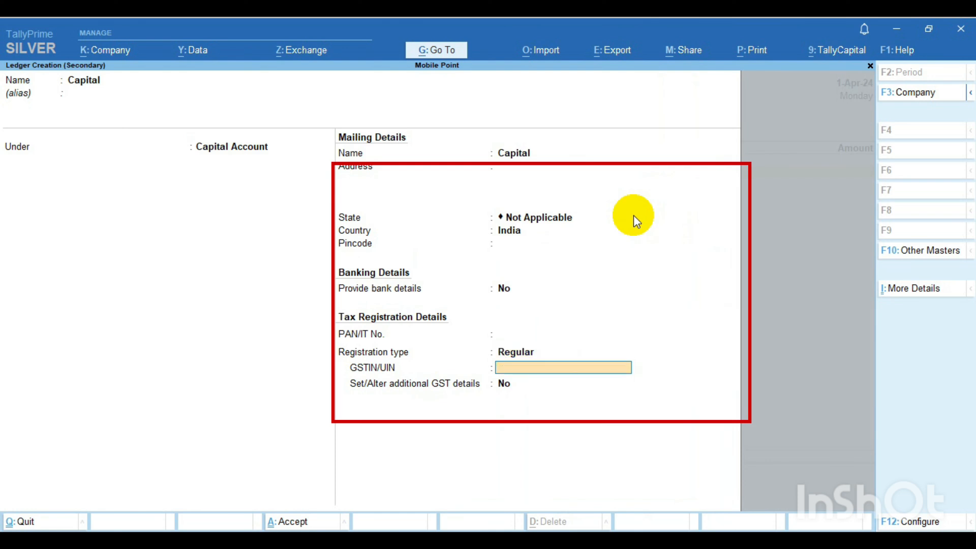
{"action": "key", "text": "Return"}
{"action": "key", "text": "Return"}
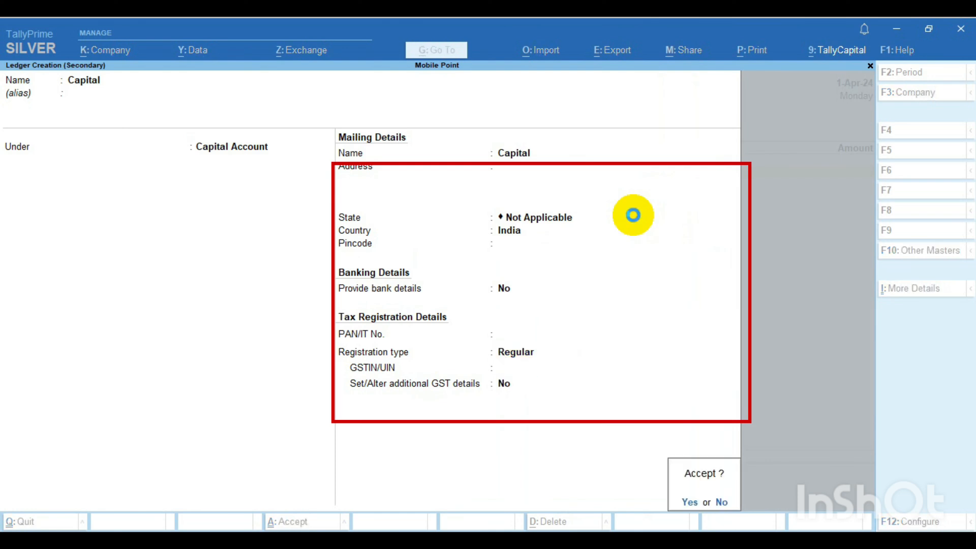
{"action": "key", "text": "Return"}
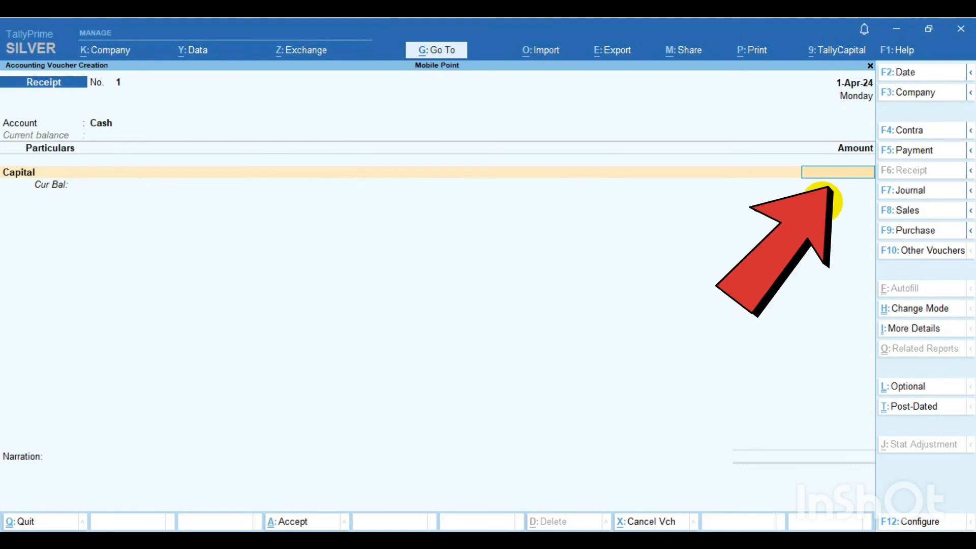
Enter 500000 as the Capital amount, add the narration "being business started with cash", and save the receipt voucher
{"action": "type", "text": "500"}
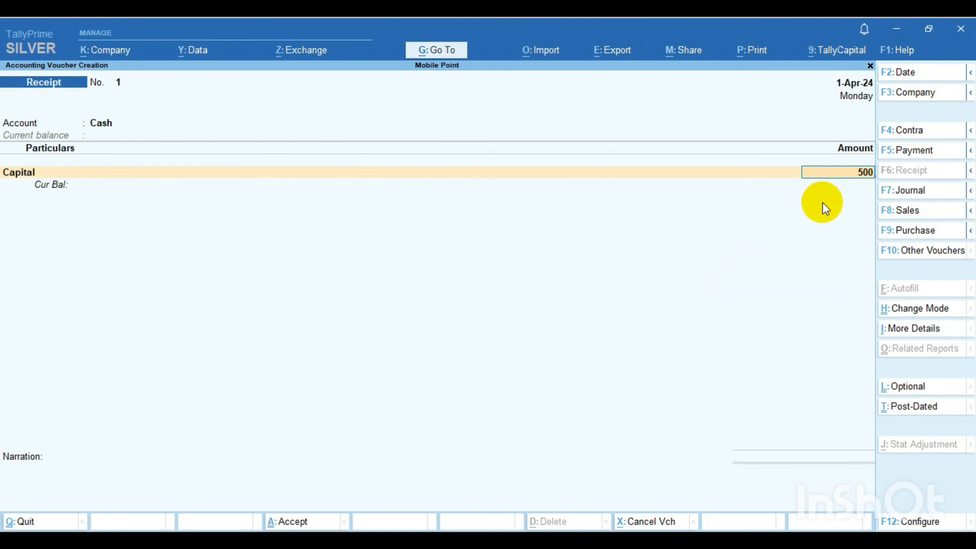
{"action": "type", "text": "000"}
{"action": "key", "text": "Return"}
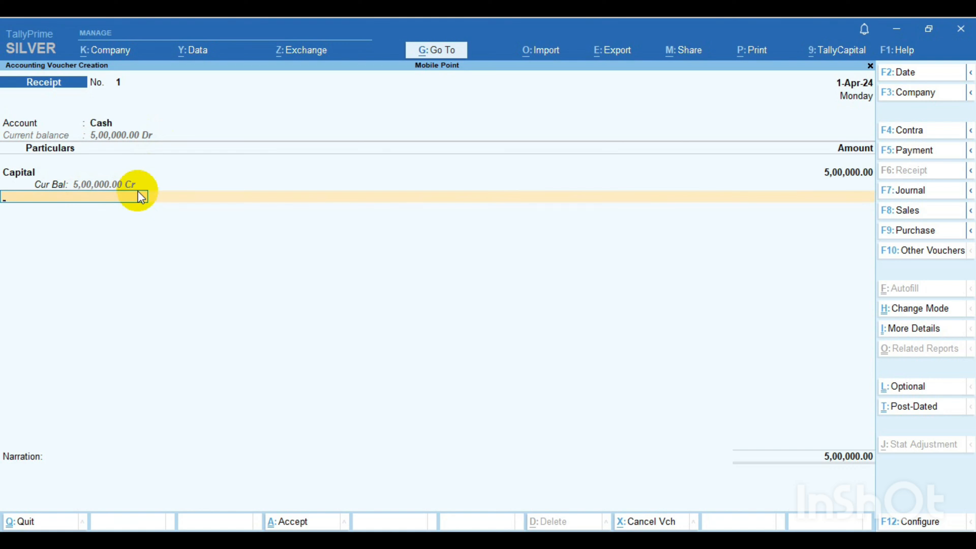
{"action": "key", "text": "Return"}
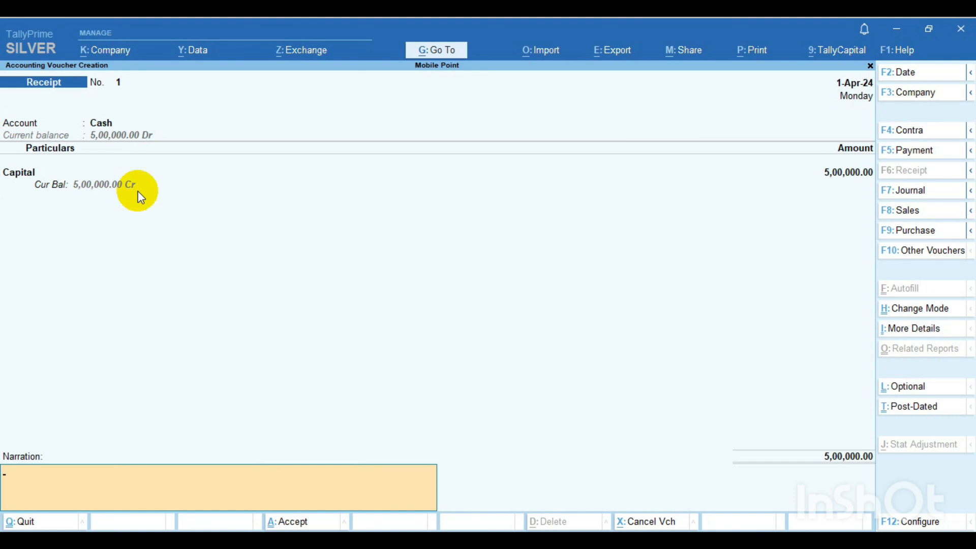
{"action": "type", "text": "being business started with cash"}
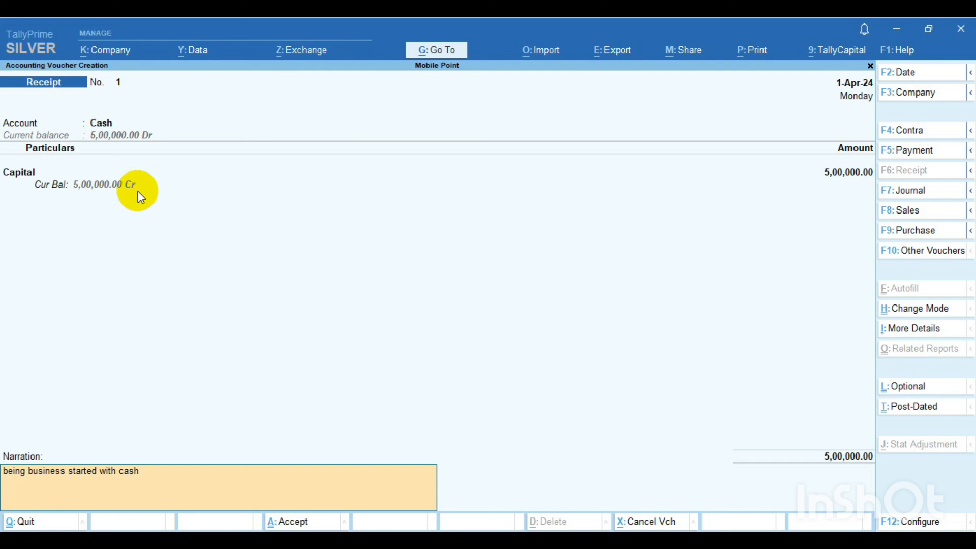
{"action": "key", "text": "Return"}
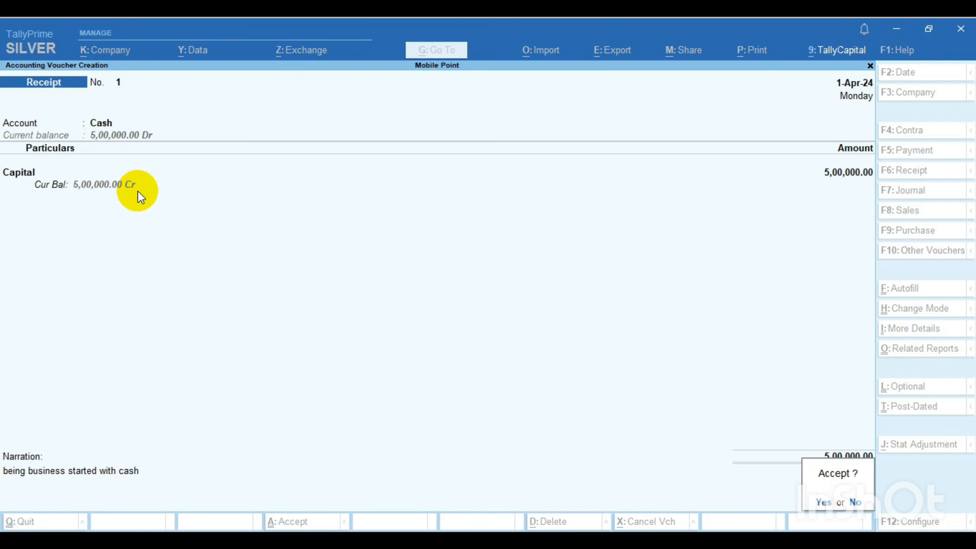
{"action": "key", "text": "Return"}
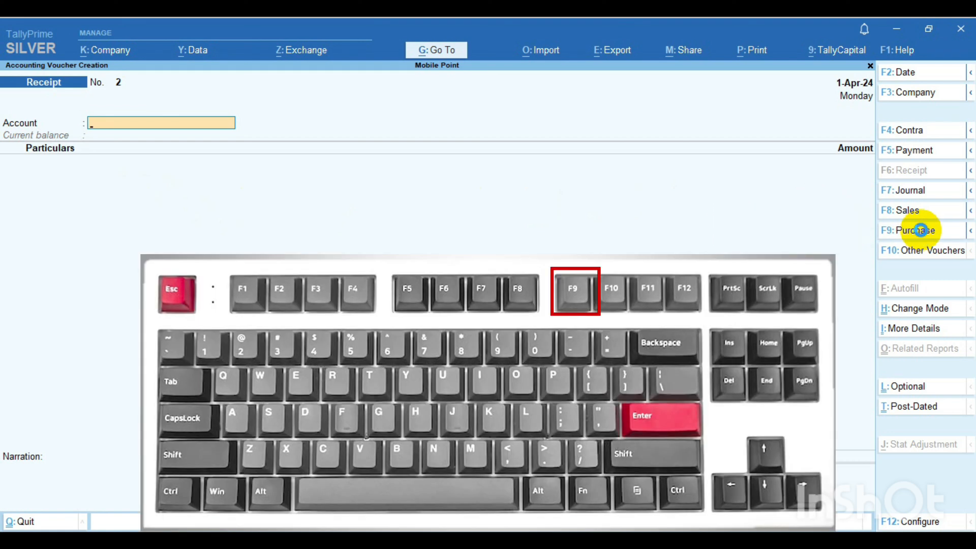
Start a Purchase voucher with supplier invoice number 125 dated 1-Apr-24
{"action": "left_click", "coordinate": [922, 231]}
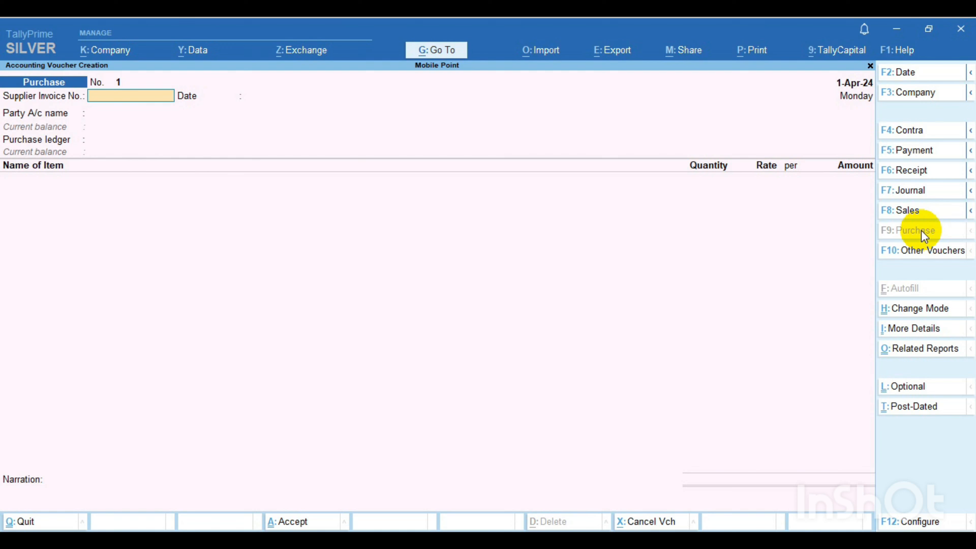
{"action": "type", "text": "125"}
{"action": "key", "text": "Return"}
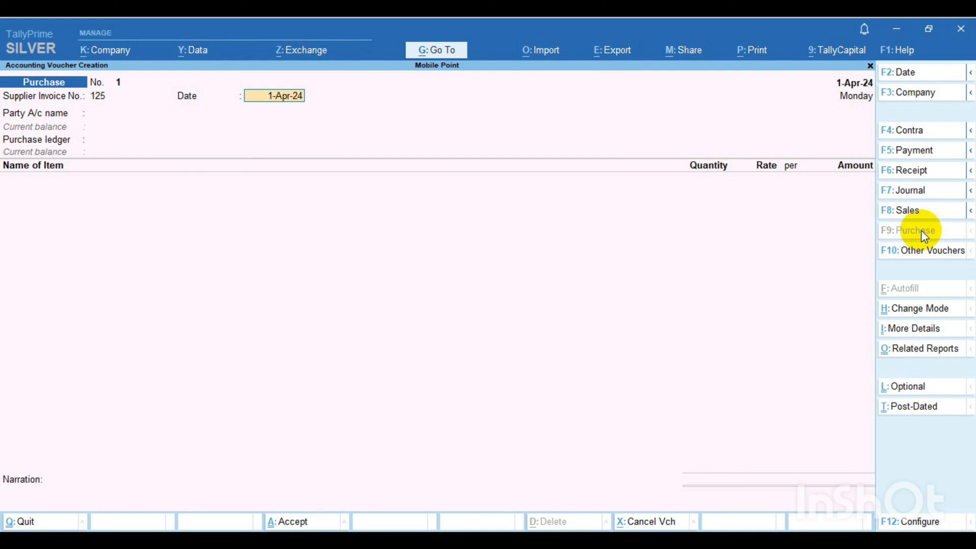
{"action": "key", "text": "Return"}
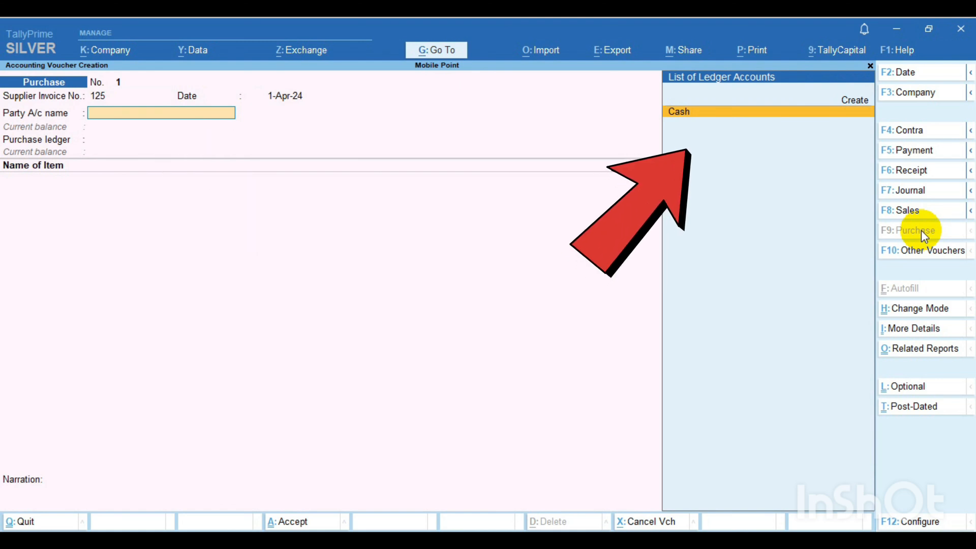
Choose Cash as the purchase voucher's party account and leave all the receipt details blank
{"action": "key", "text": "Return"}
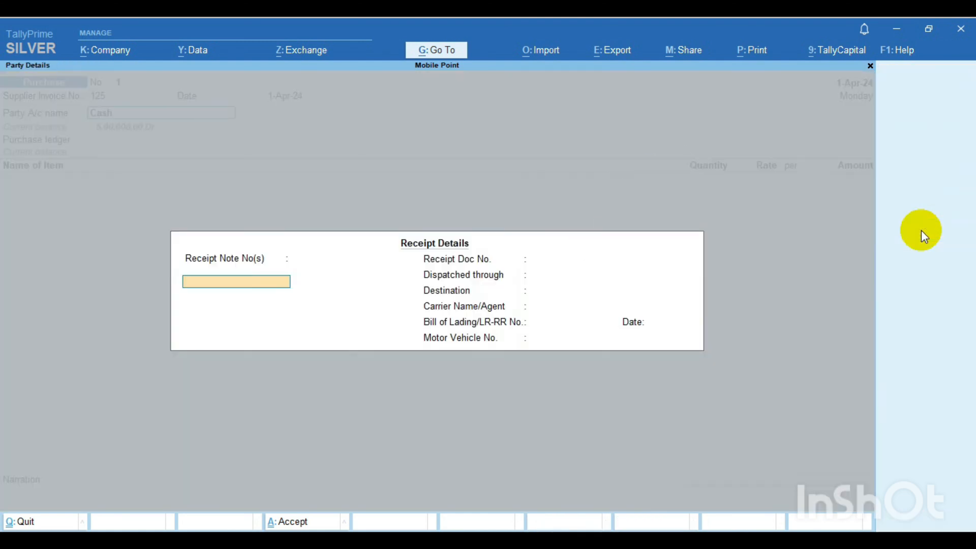
{"action": "key", "text": "Return"}
{"action": "key", "text": "Return"}
{"action": "key", "text": "Return"}
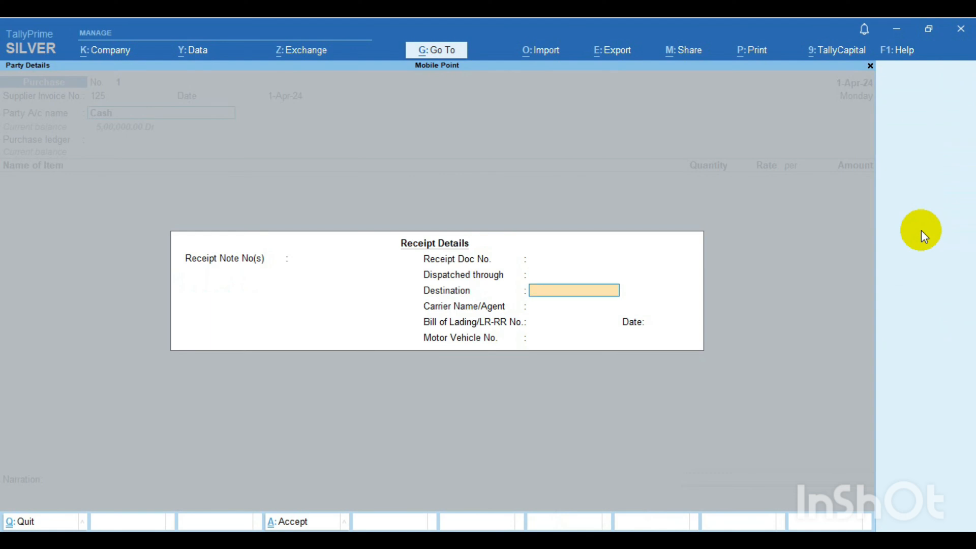
{"action": "key", "text": "Return"}
{"action": "key", "text": "Return"}
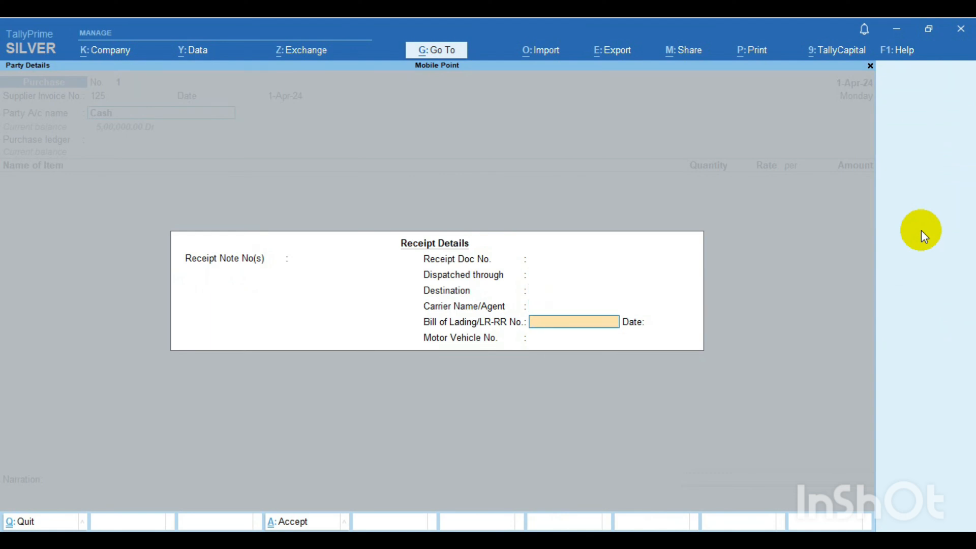
{"action": "key", "text": "Return"}
{"action": "key", "text": "Return"}
{"action": "key", "text": "Return"}
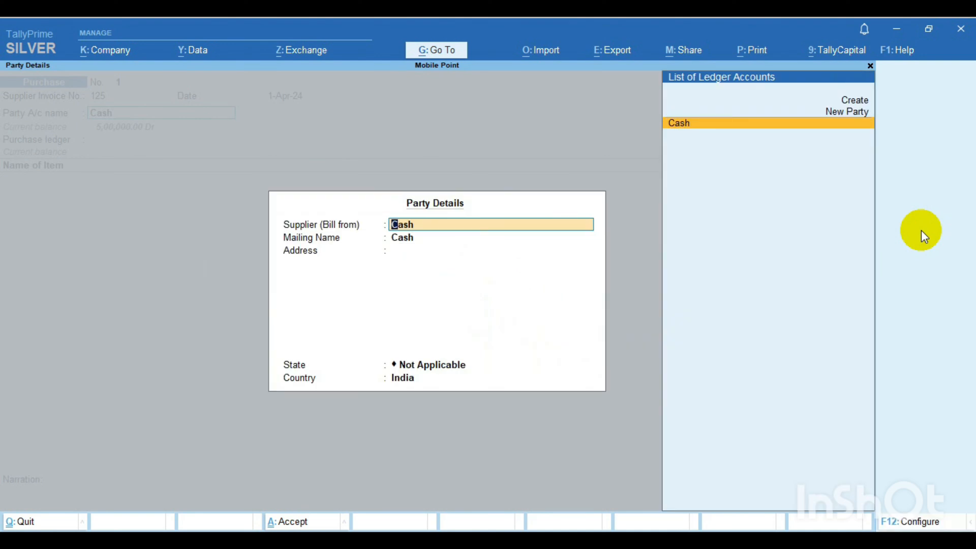
Keep Cash as the supplier, set the mailing name to Digital Mart, and accept the remaining party details at their defaults
{"action": "key", "text": "Return"}
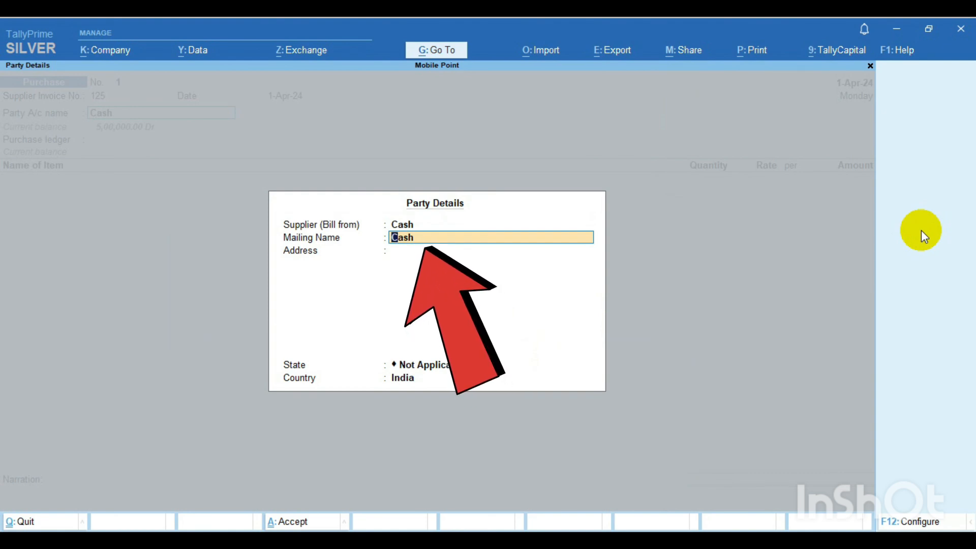
{"action": "type", "text": "Digital Mart"}
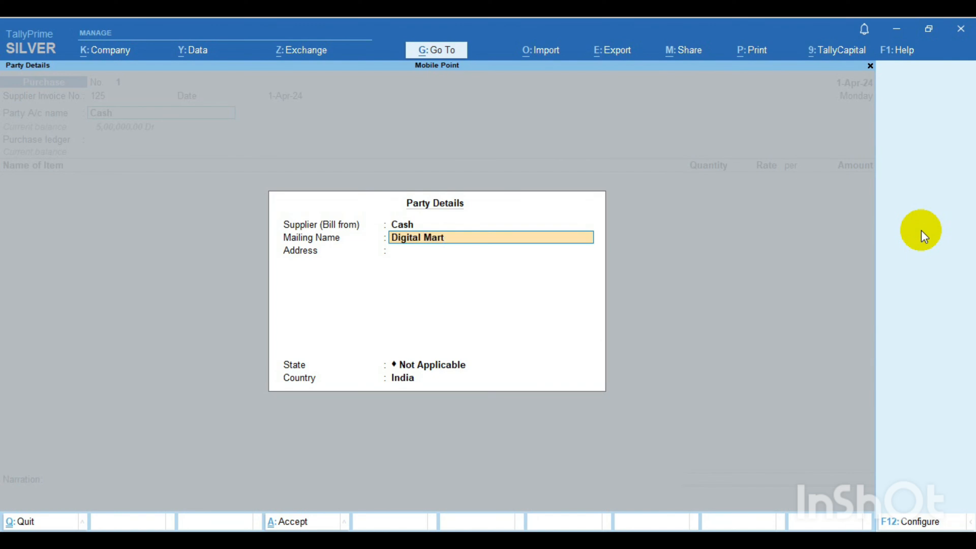
{"action": "key", "text": "Return"}
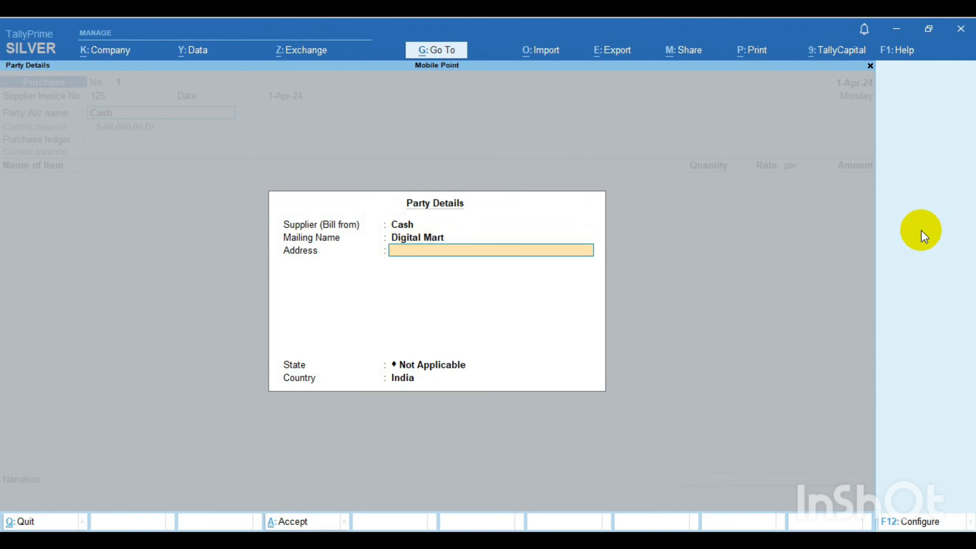
{"action": "key", "text": "Return"}
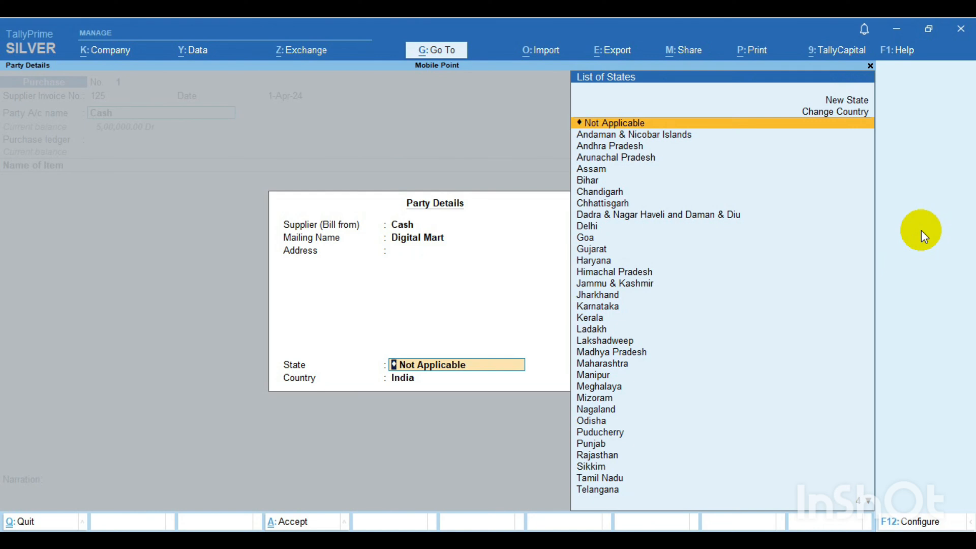
{"action": "key", "text": "Return"}
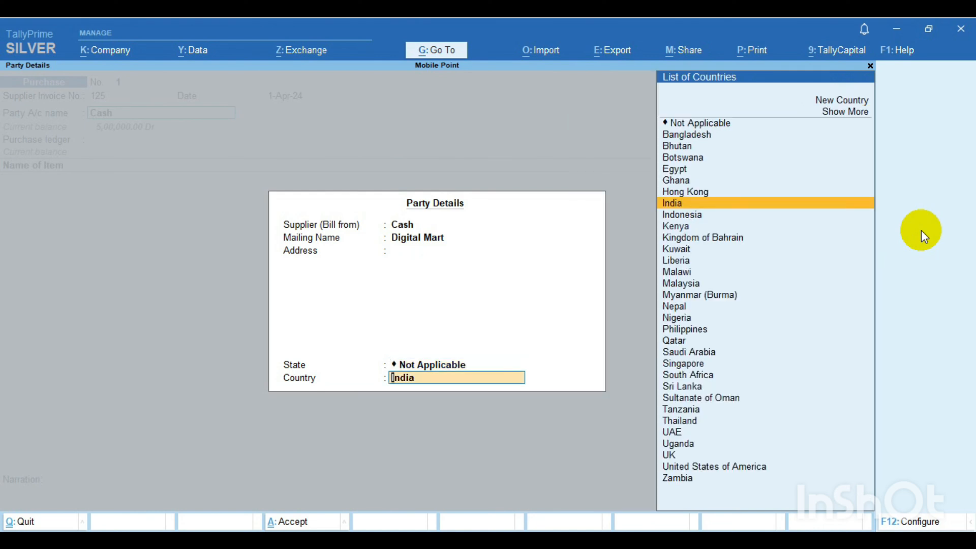
{"action": "key", "text": "Return"}
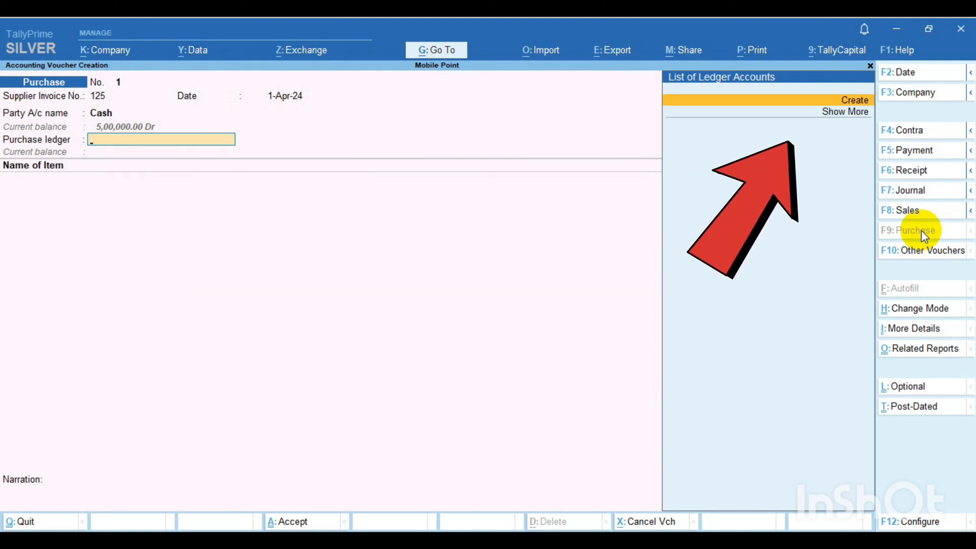
Start a new ledger from the voucher's purchase ledger field, naming it Purchase under the Purchase Accounts group
{"action": "key", "text": "Return"}
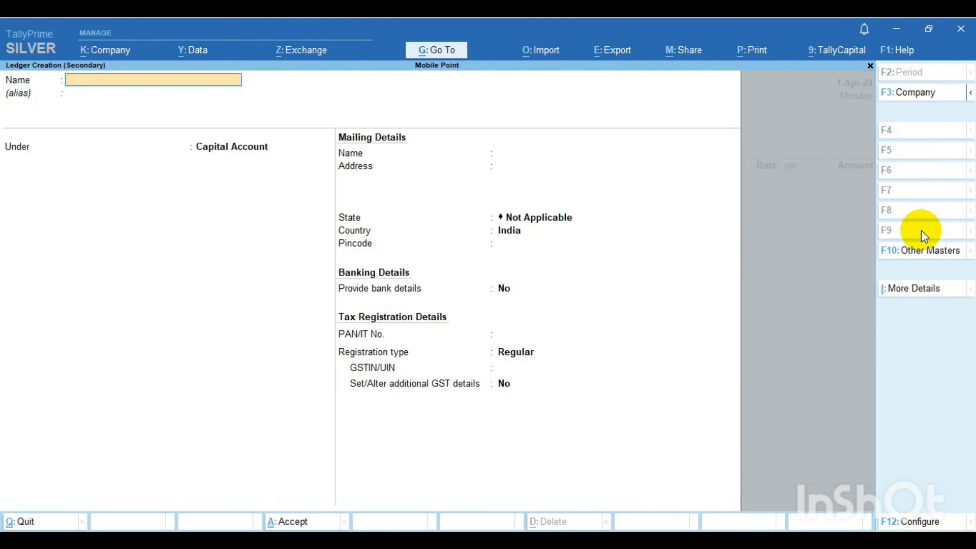
{"action": "type", "text": "Purchase"}
{"action": "key", "text": "Return"}
{"action": "key", "text": "Return"}
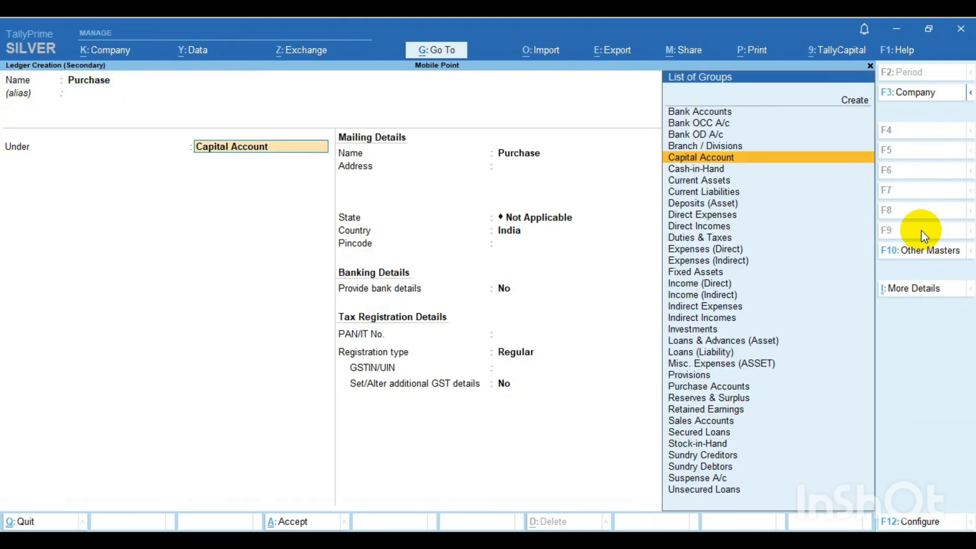
{"action": "key", "text": "Down"}
{"action": "key", "text": "Down"}
{"action": "key", "text": "Down"}
{"action": "key", "text": "Down"}
{"action": "key", "text": "Down"}
{"action": "key", "text": "Down"}
{"action": "key", "text": "Down"}
{"action": "key", "text": "Down"}
{"action": "key", "text": "Down"}
{"action": "key", "text": "Down"}
{"action": "key", "text": "Down"}
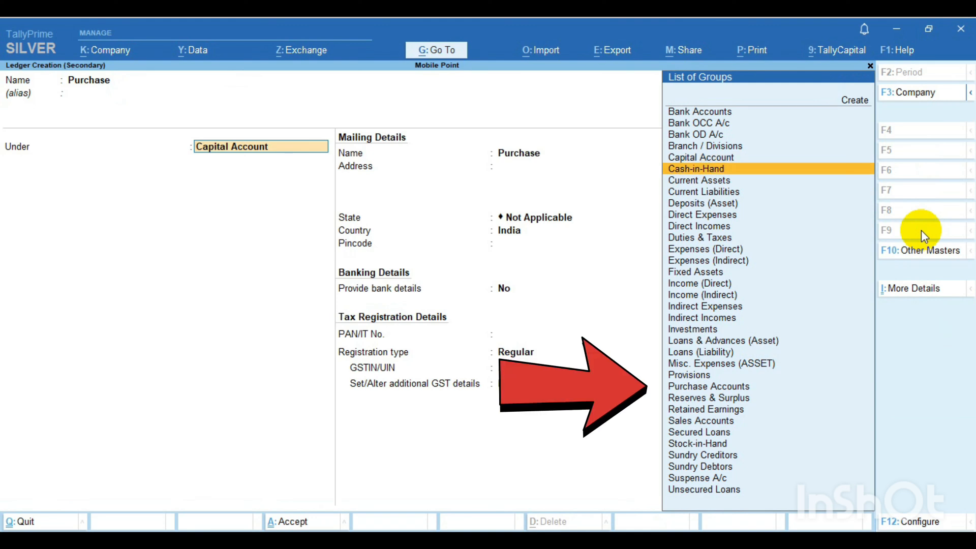
{"action": "key", "text": "Down"}
{"action": "key", "text": "Down"}
{"action": "key", "text": "Down"}
{"action": "key", "text": "Down"}
{"action": "key", "text": "Down"}
{"action": "key", "text": "Down"}
{"action": "key", "text": "Down"}
{"action": "key", "text": "Down"}
{"action": "key", "text": "Down"}
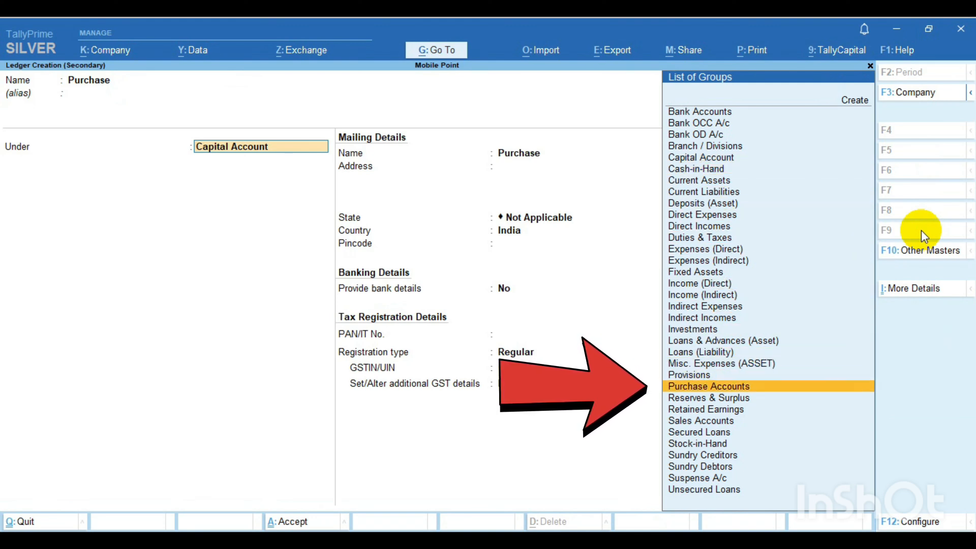
{"action": "key", "text": "Return"}
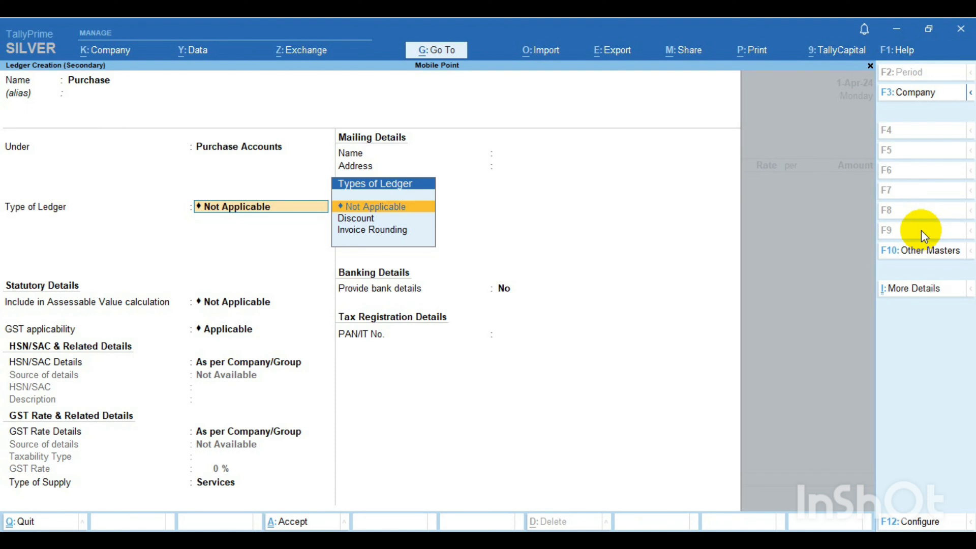
Accept the Purchase ledger's type, statutory and GST details at their defaults and save the ledger
{"action": "key", "text": "Return"}
{"action": "key", "text": "Return"}
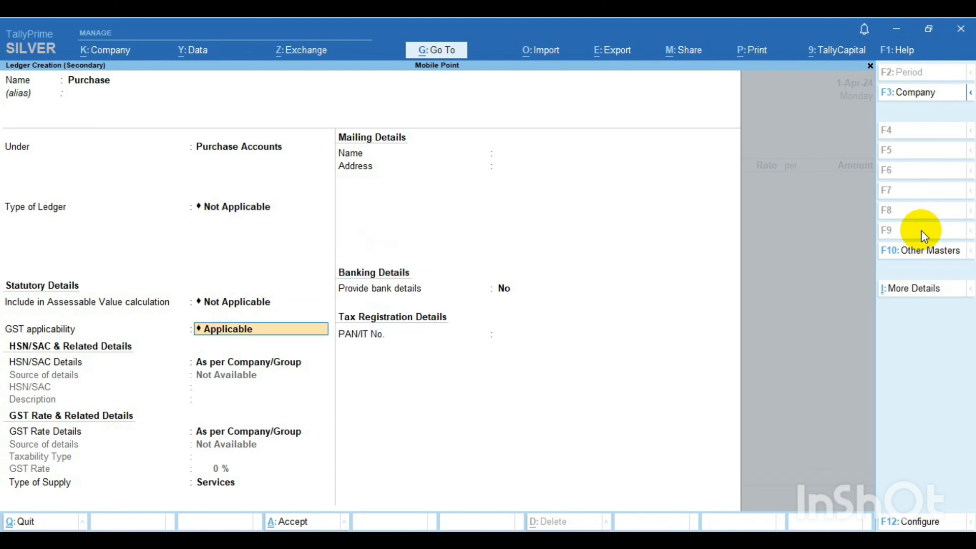
{"action": "key", "text": "Return"}
{"action": "key", "text": "Return"}
{"action": "key", "text": "Return"}
{"action": "key", "text": "Return"}
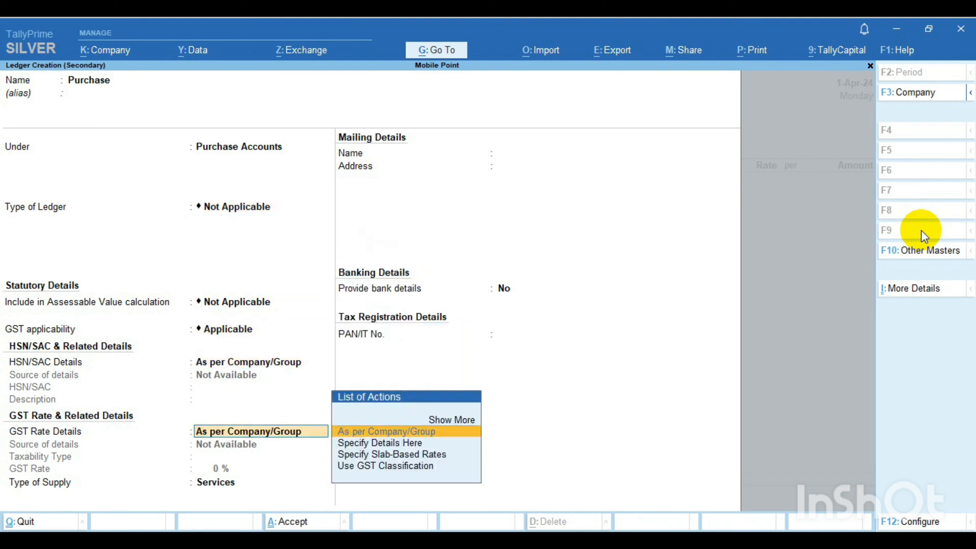
{"action": "key", "text": "Return"}
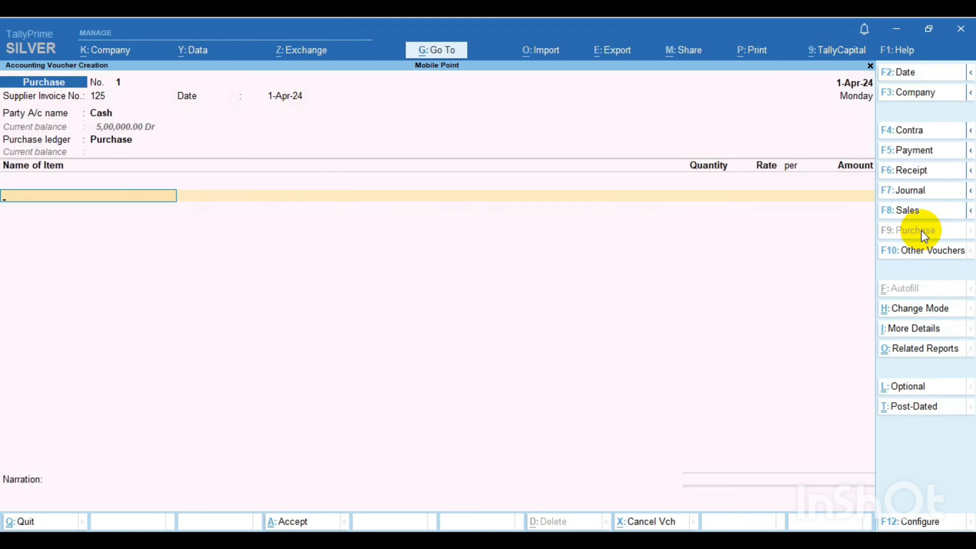
Start a new stock item from the voucher's first item line, naming it Printer under the Primary group
{"action": "key", "text": "space"}
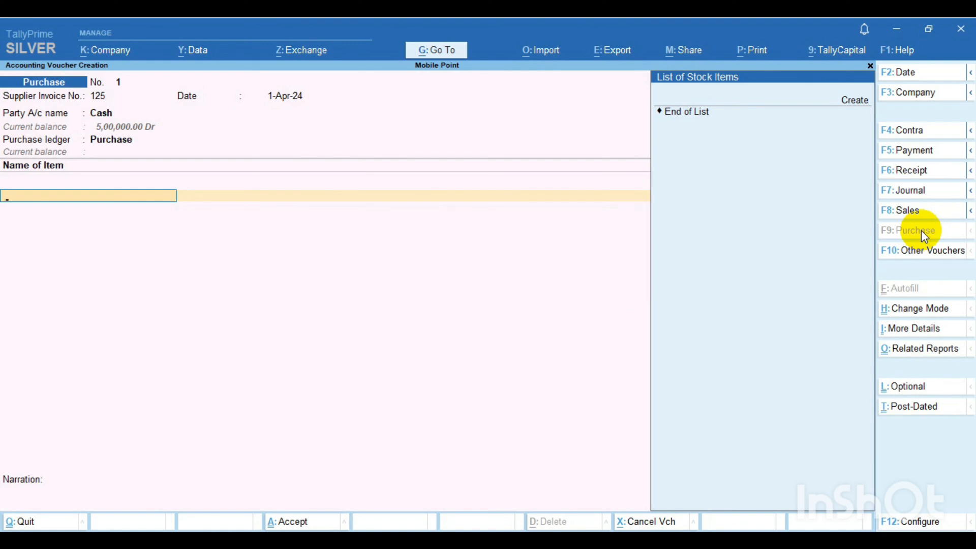
{"action": "key", "text": "Up"}
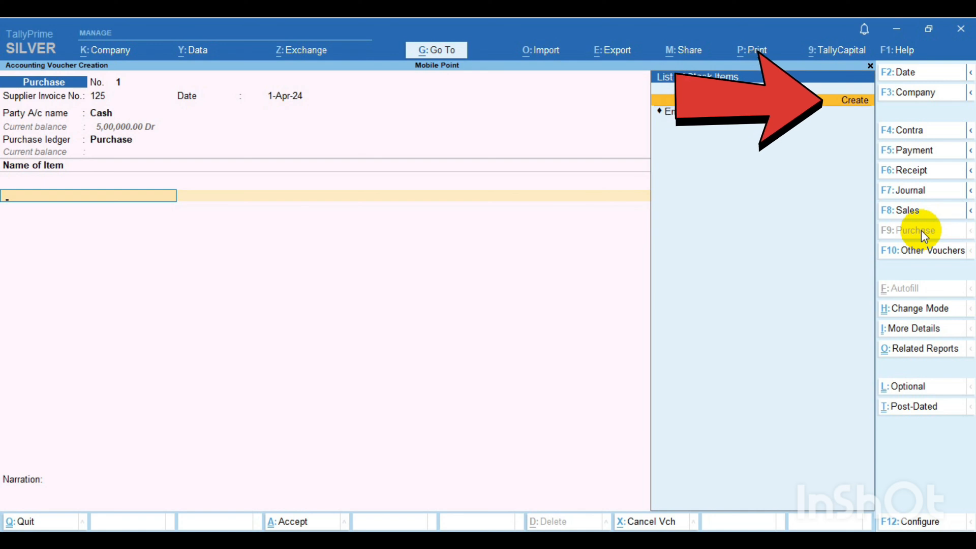
{"action": "key", "text": "Return"}
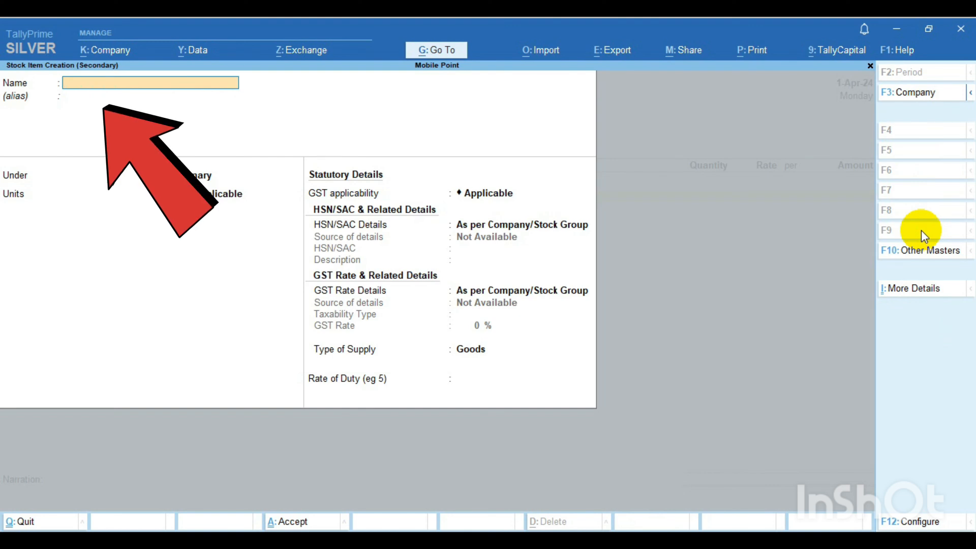
{"action": "type", "text": "Printer"}
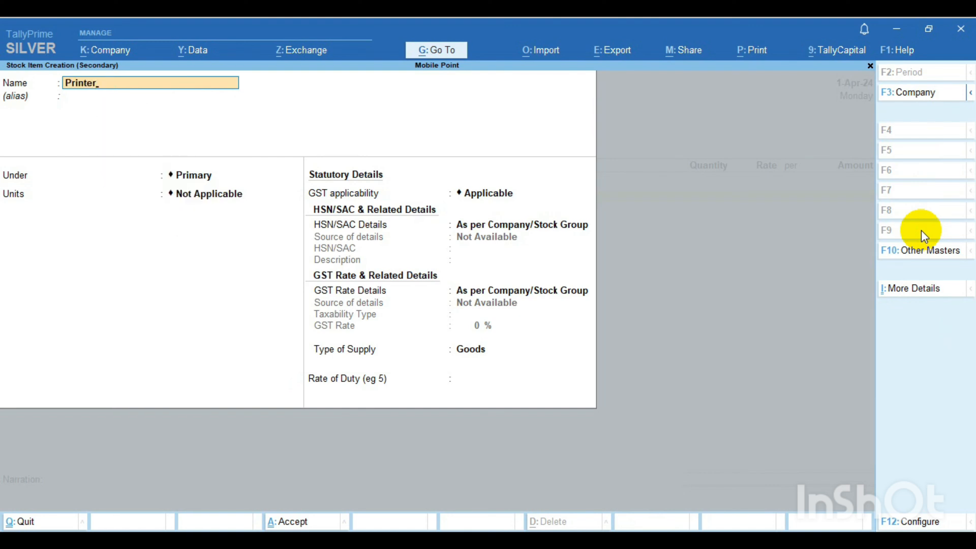
{"action": "key", "text": "Return"}
{"action": "key", "text": "Return"}
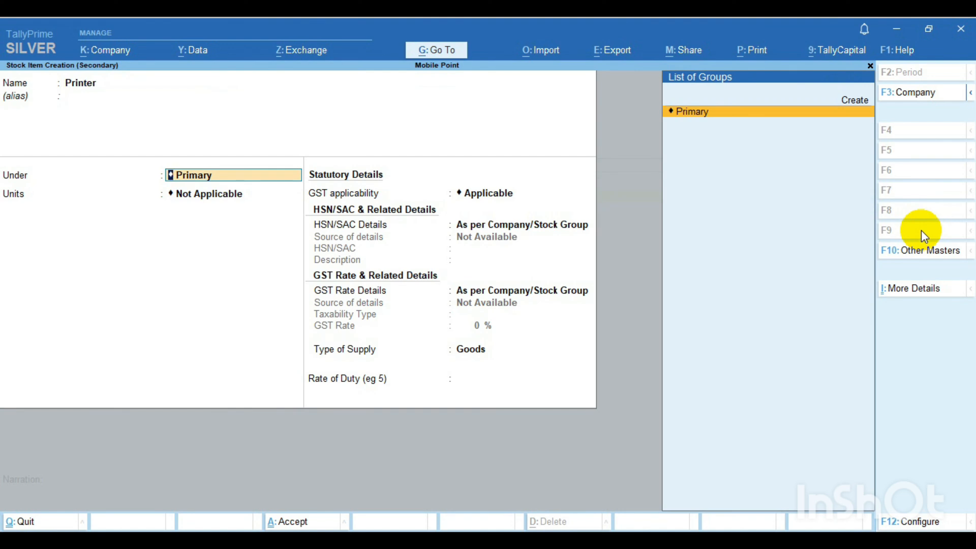
{"action": "key", "text": "Return"}
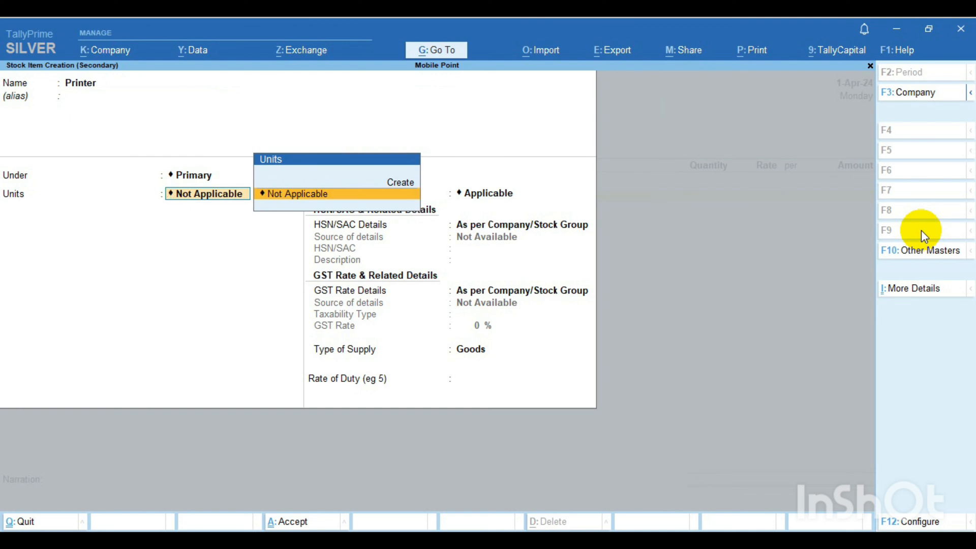
Create a simple unit for the Printer item with symbol NOS, formal name NUMBERS, UQC Not Applicable and 0 decimal places
{"action": "key", "text": "Up"}
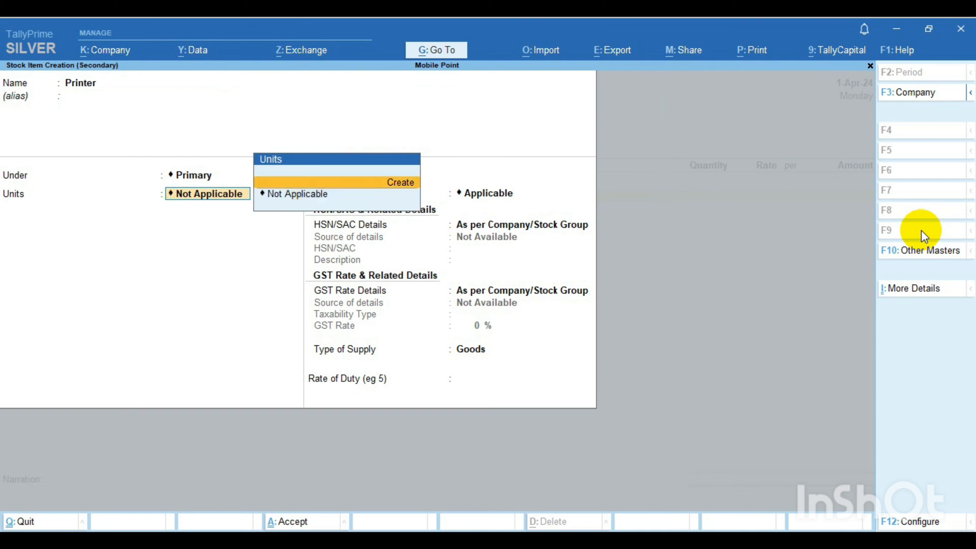
{"action": "key", "text": "Return"}
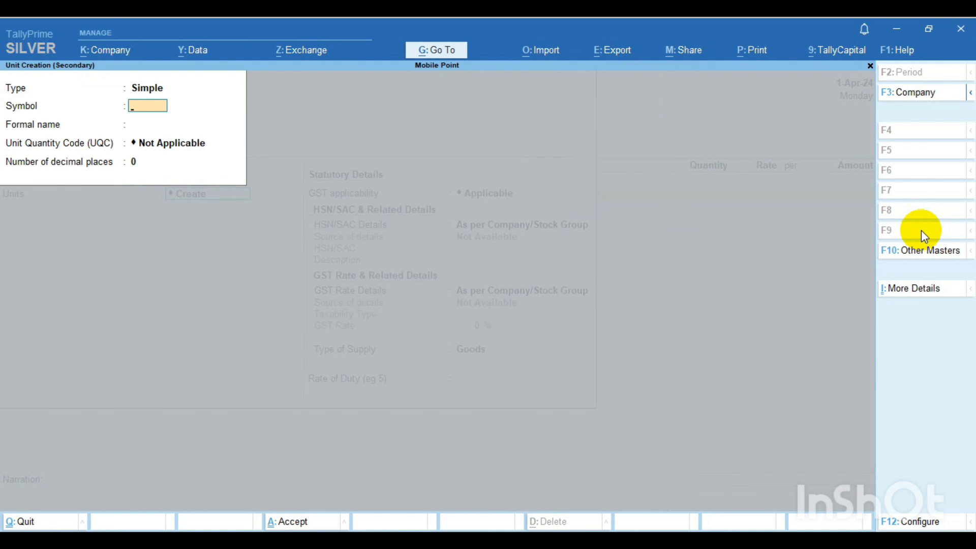
{"action": "type", "text": "NOS"}
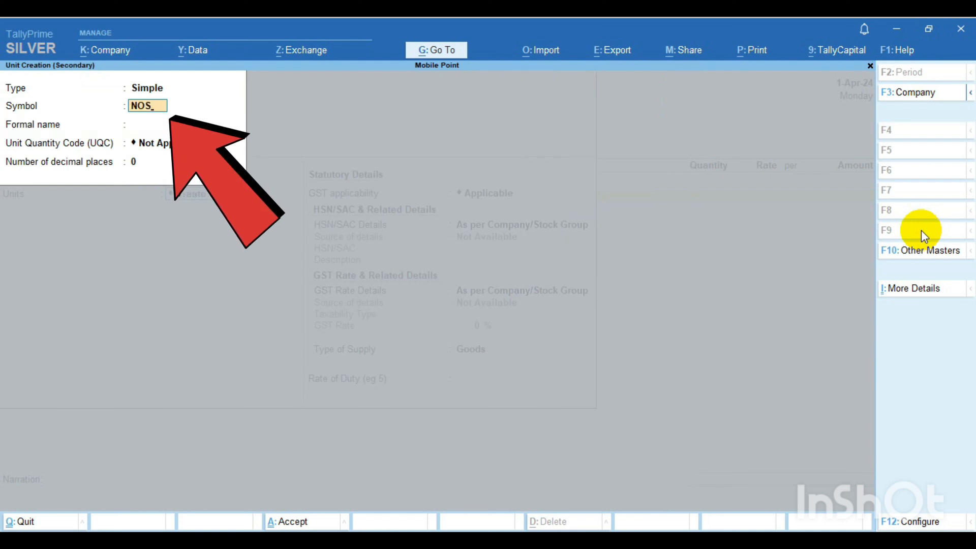
{"action": "key", "text": "Return"}
{"action": "type", "text": "N"}
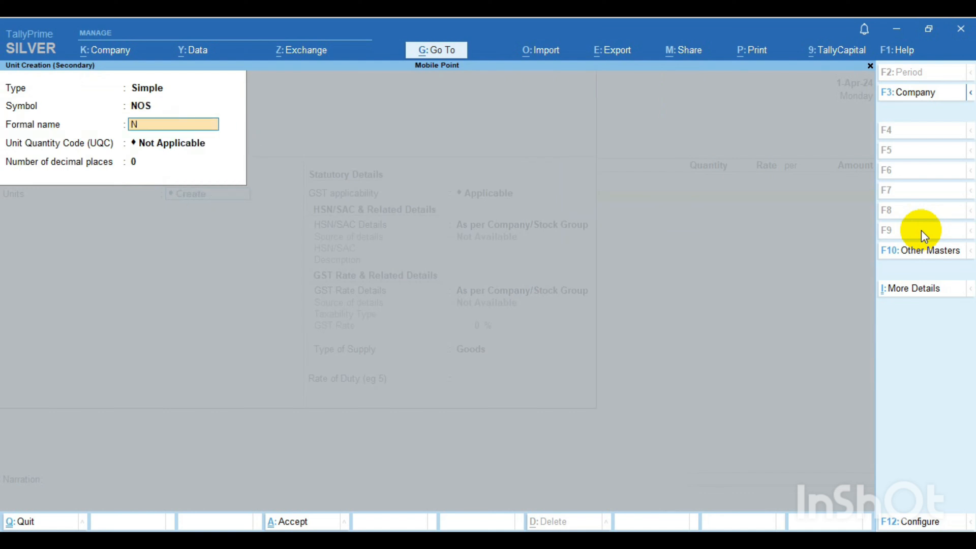
{"action": "type", "text": "UMBERS"}
{"action": "key", "text": "Return"}
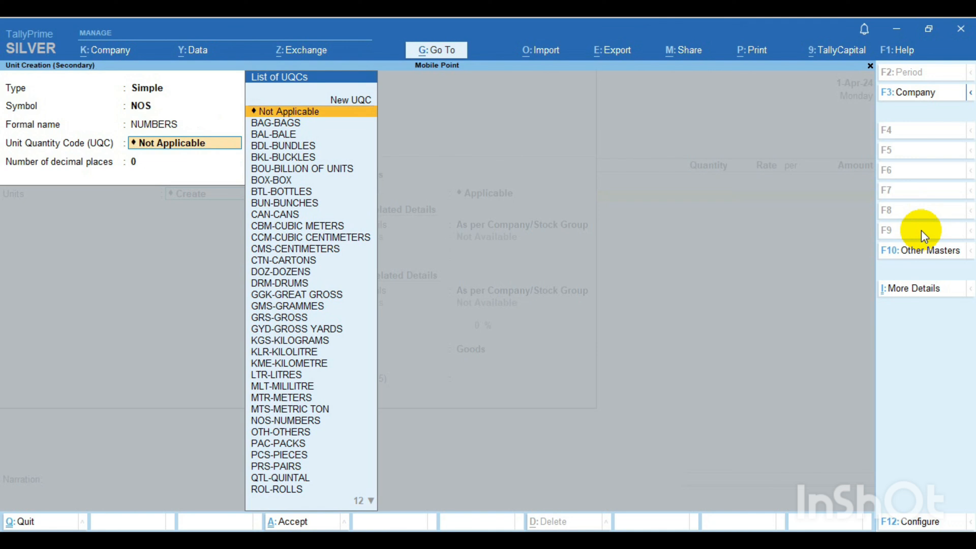
{"action": "key", "text": "Return"}
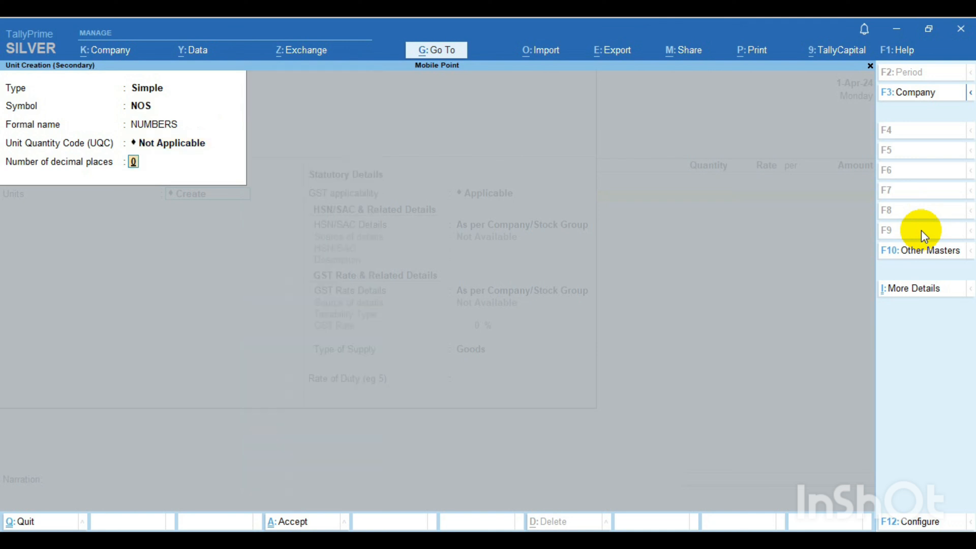
{"action": "key", "text": "Return"}
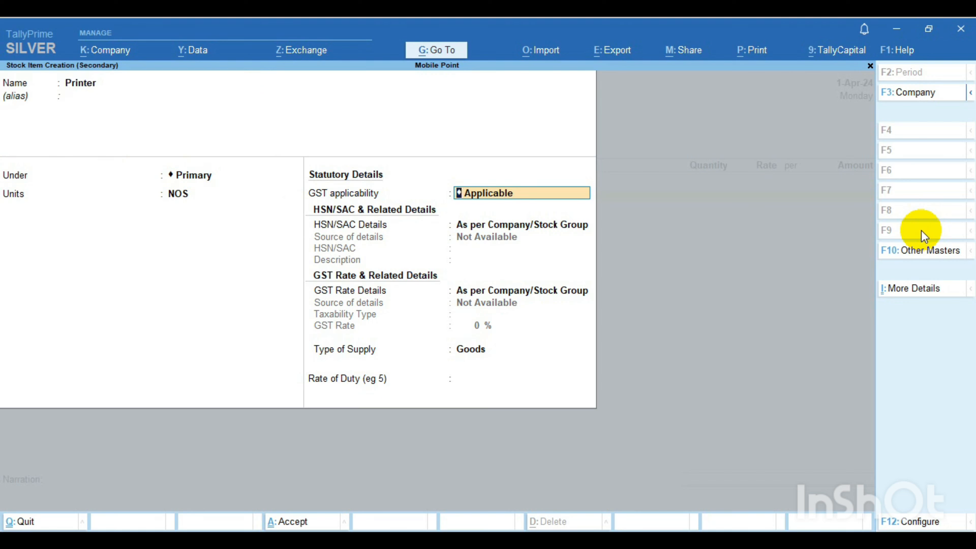
Accept the Printer item's GST and other statutory details at their defaults, leave the duty rate blank, and save the item
{"action": "key", "text": "Return"}
{"action": "key", "text": "Return"}
{"action": "key", "text": "Return"}
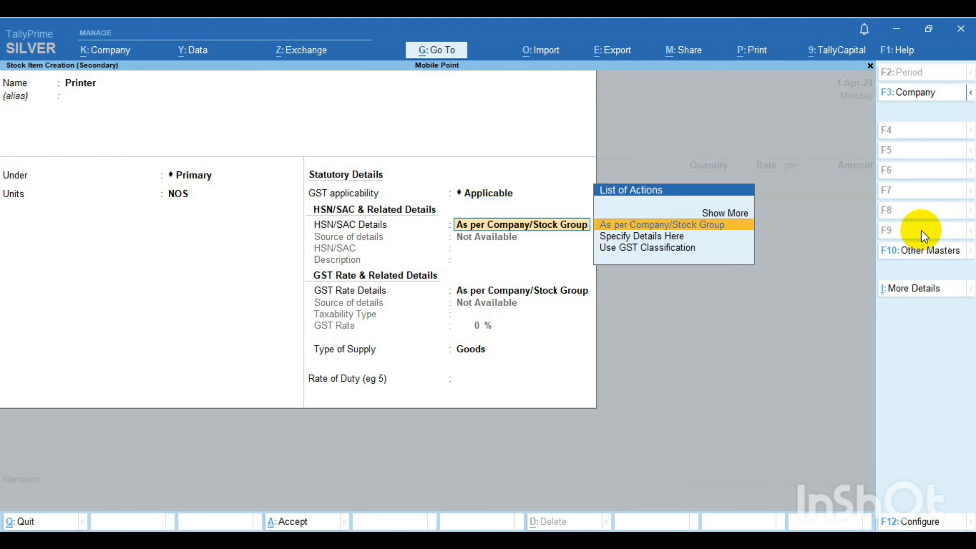
{"action": "key", "text": "Return"}
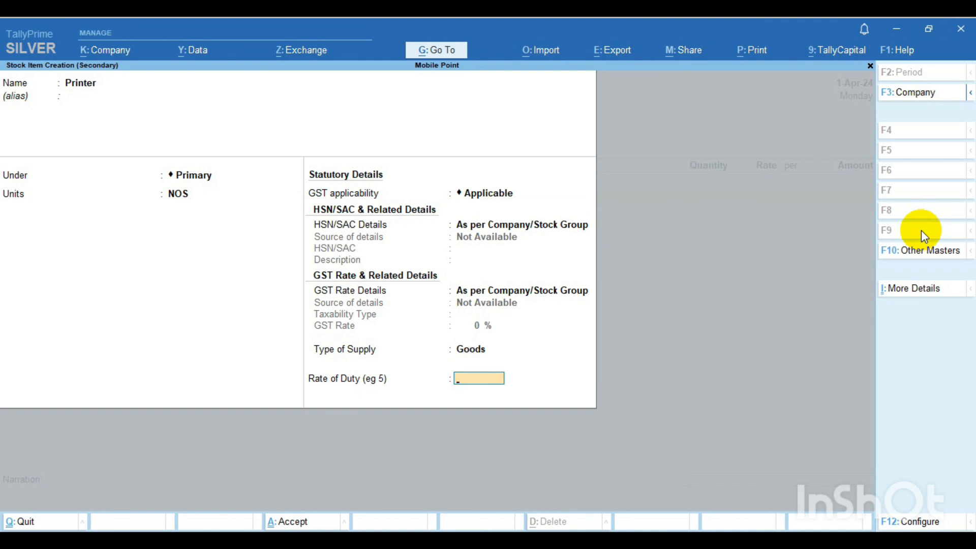
{"action": "key", "text": "Return"}
{"action": "key", "text": "Return"}
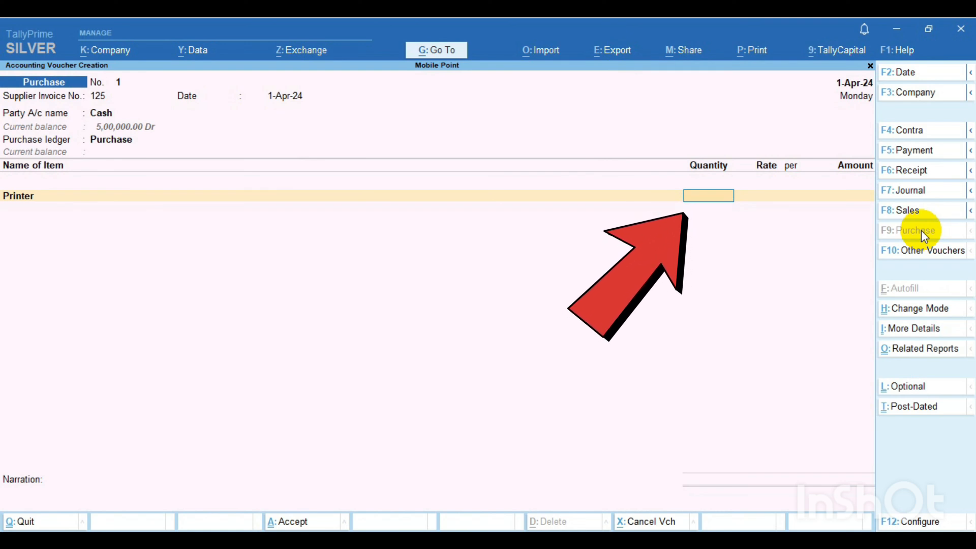
Set the Printer line of the purchase voucher to a quantity of 10 at a rate of 5000 per NOS
{"action": "type", "text": "10"}
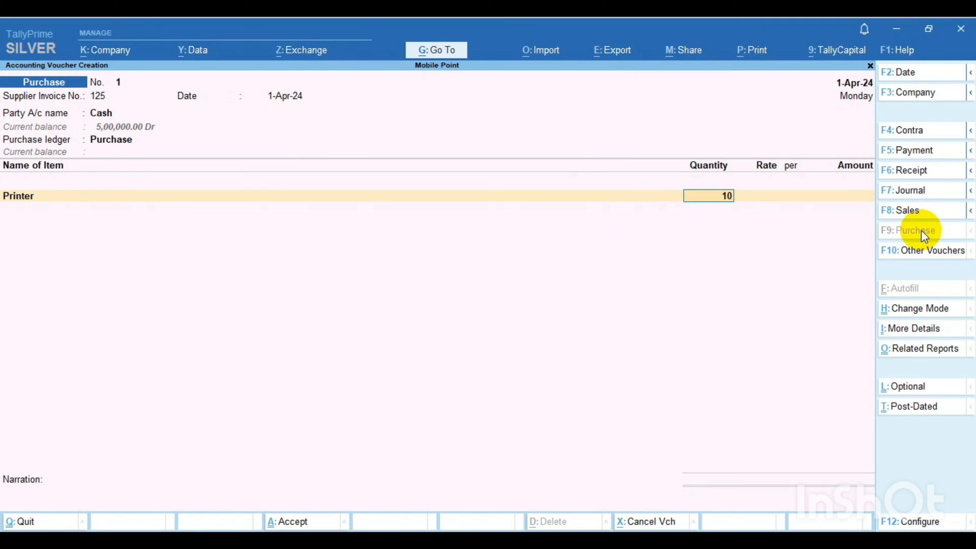
{"action": "key", "text": "Return"}
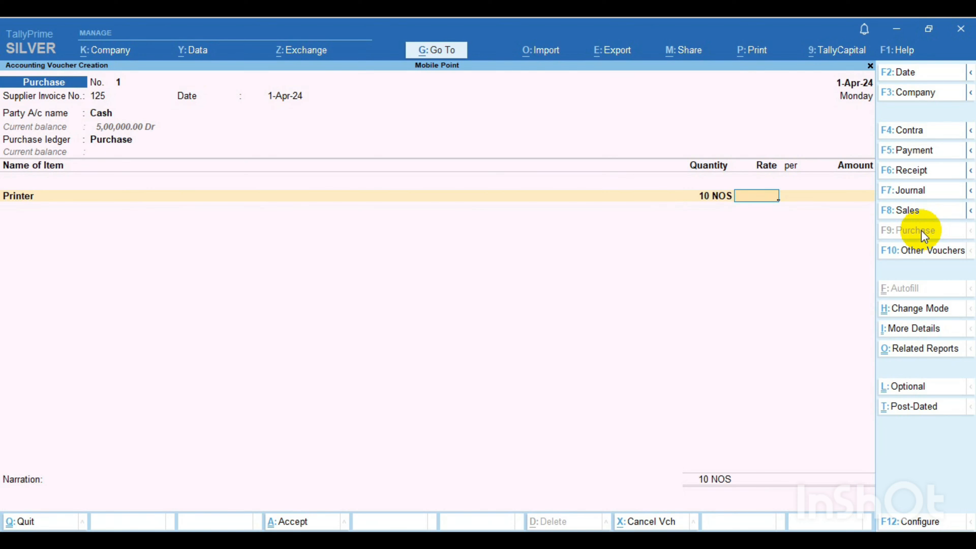
{"action": "type", "text": "5000"}
{"action": "key", "text": "Return"}
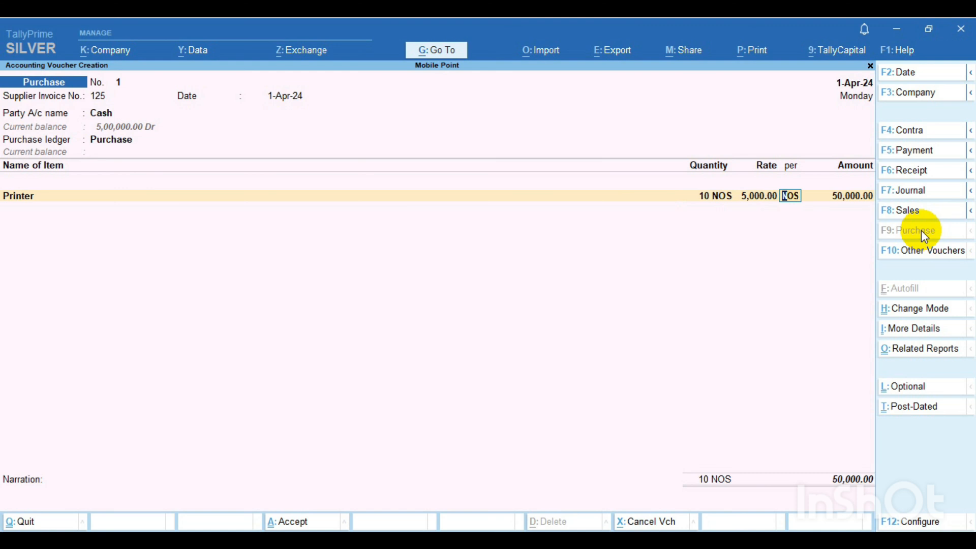
{"action": "key", "text": "Return"}
{"action": "key", "text": "Return"}
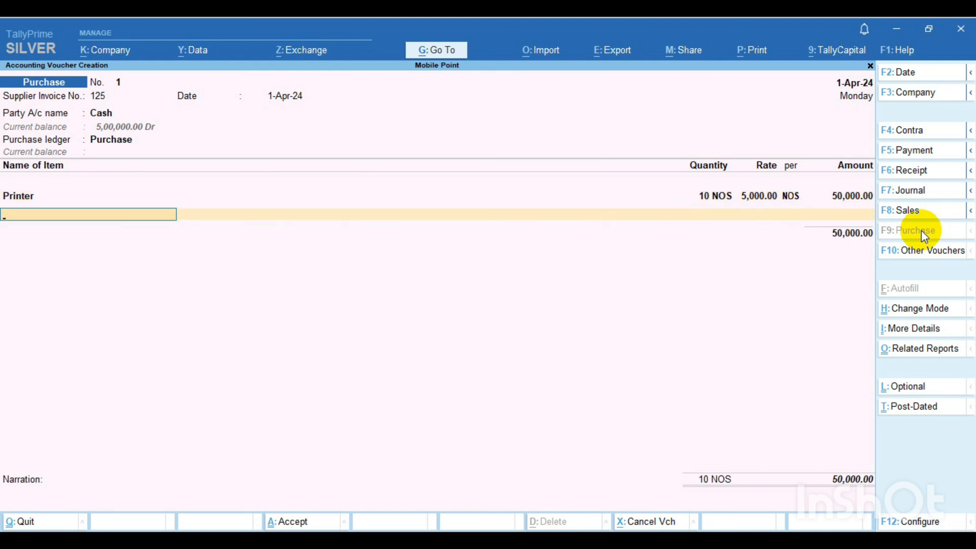
End the purchase voucher's item list, leave the narration blank and save the voucher
{"action": "key", "text": "Return"}
{"action": "key", "text": "Return"}
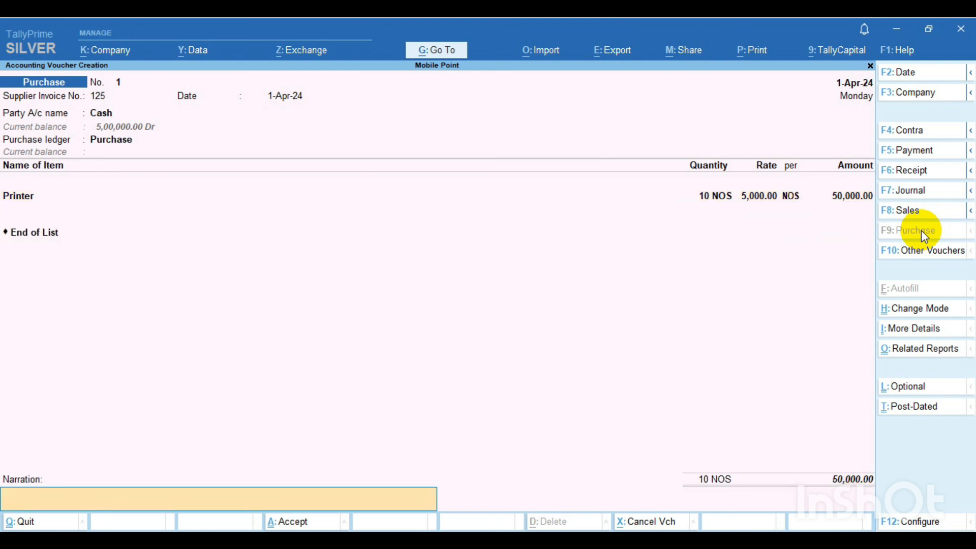
{"action": "key", "text": "Return"}
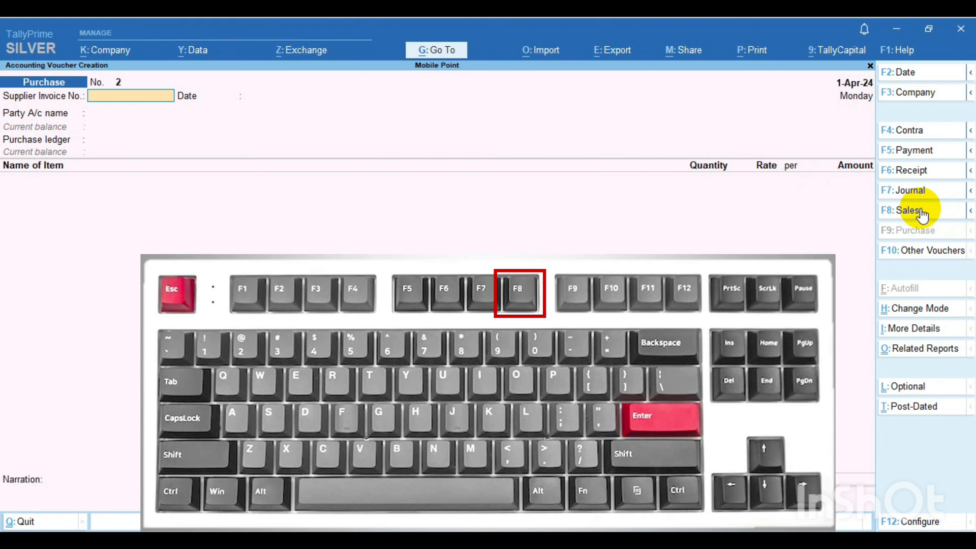
Start a sales voucher with Cash as the party account and leave all dispatch details blank
{"action": "left_click", "coordinate": [921, 214]}
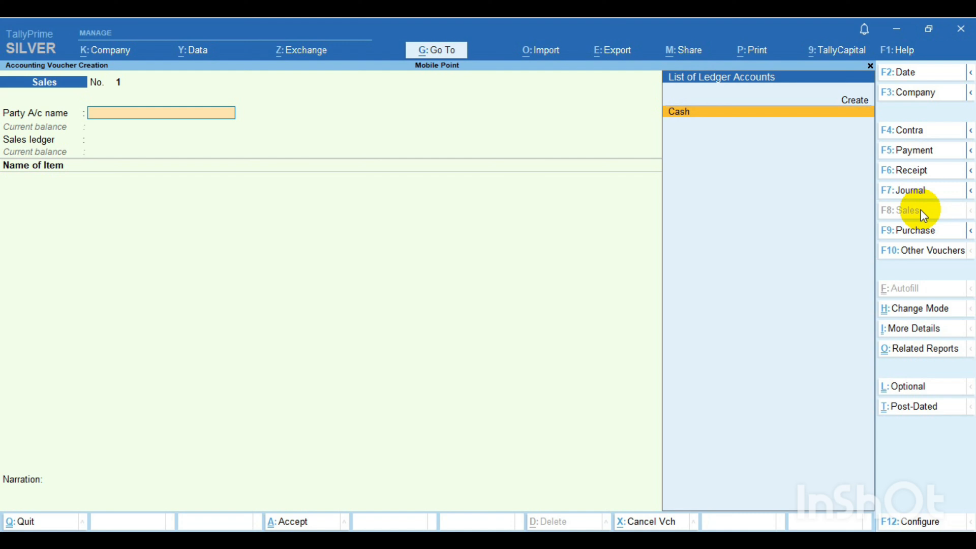
{"action": "key", "text": "Return"}
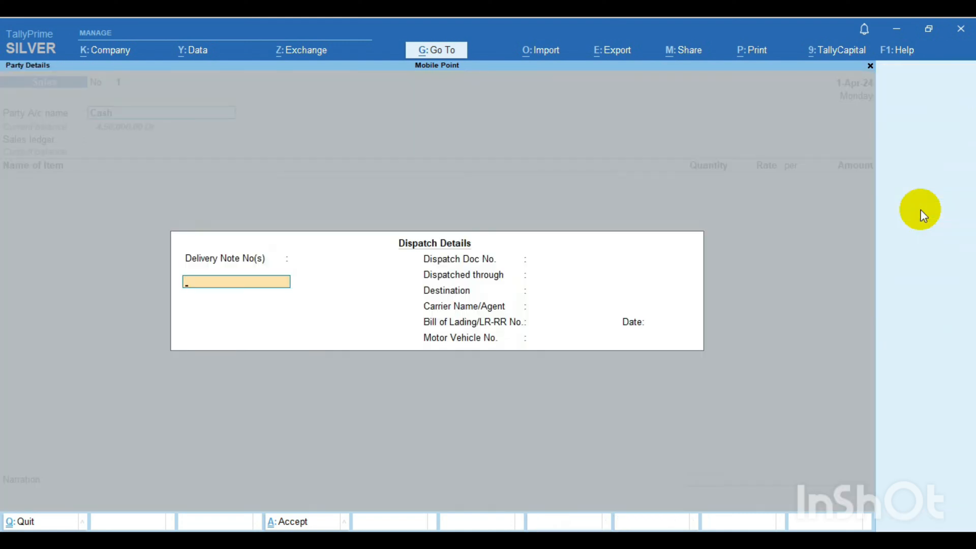
{"action": "key", "text": "Return"}
{"action": "key", "text": "Return"}
{"action": "key", "text": "Return"}
{"action": "key", "text": "Return"}
{"action": "key", "text": "Return"}
{"action": "key", "text": "Return"}
{"action": "key", "text": "Return"}
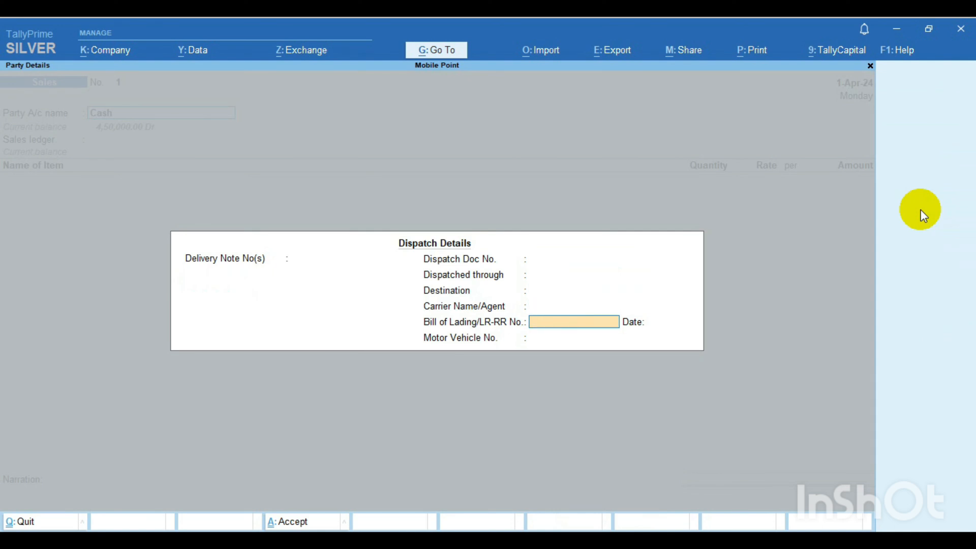
{"action": "key", "text": "Return"}
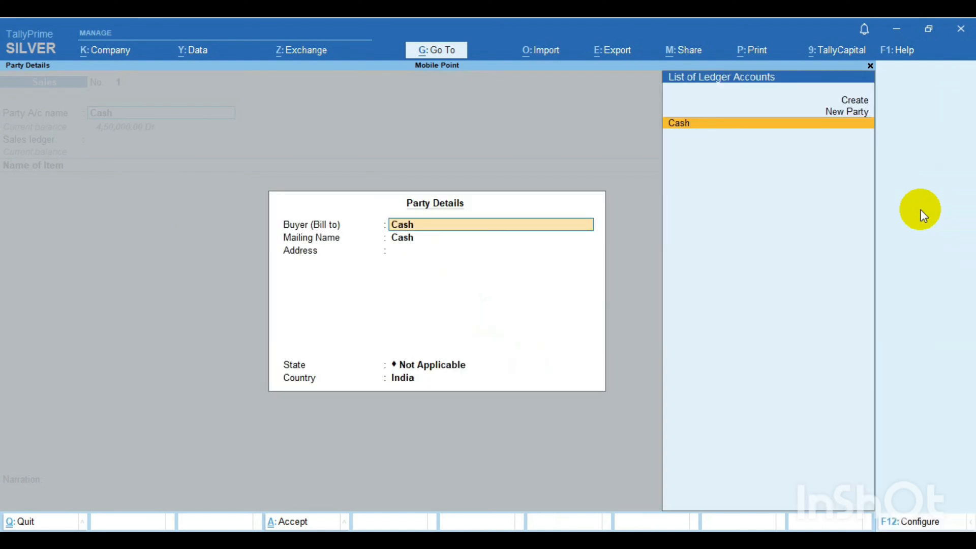
Keep Cash as the buyer, enter the customer's name as the mailing name, and accept the remaining party details with a blank address
{"action": "key", "text": "Return"}
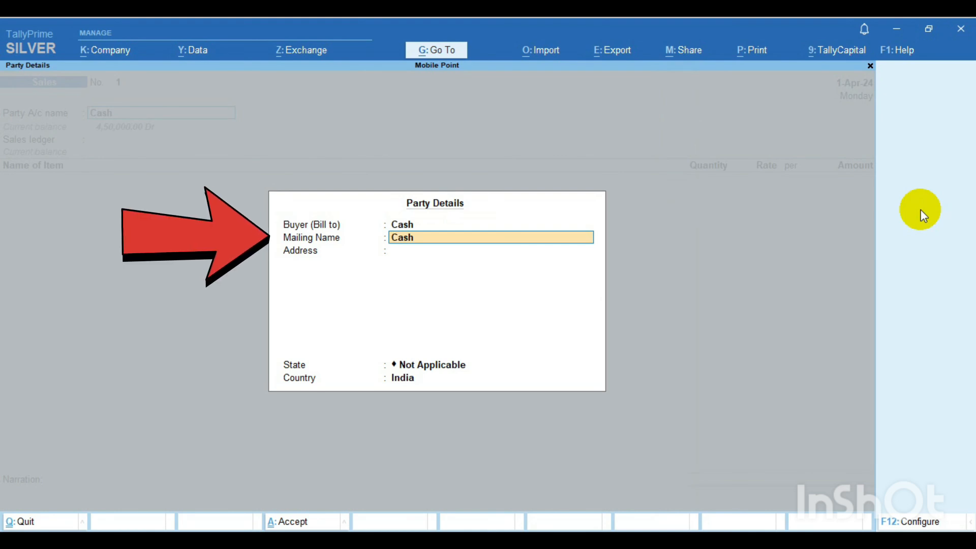
{"action": "type", "text": "ROHIT"}
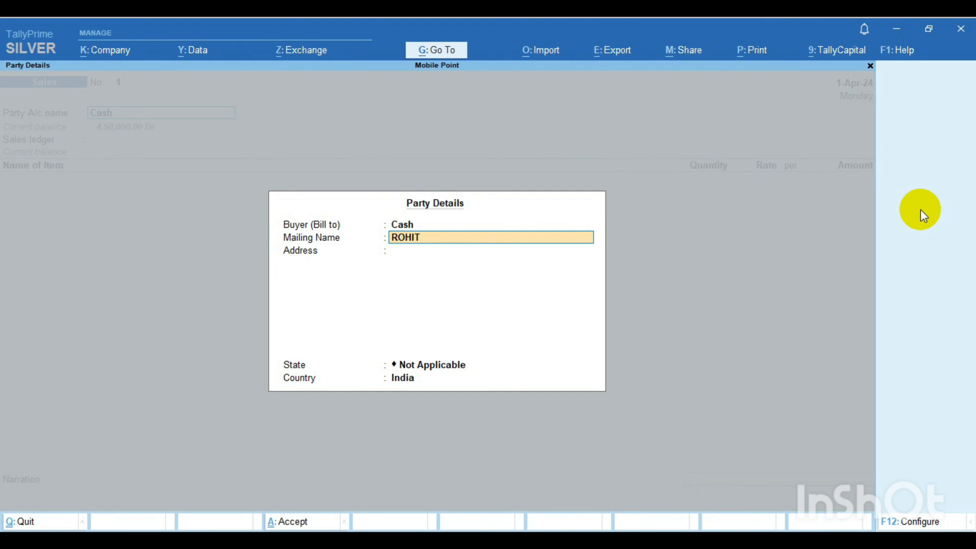
{"action": "key", "text": "Return"}
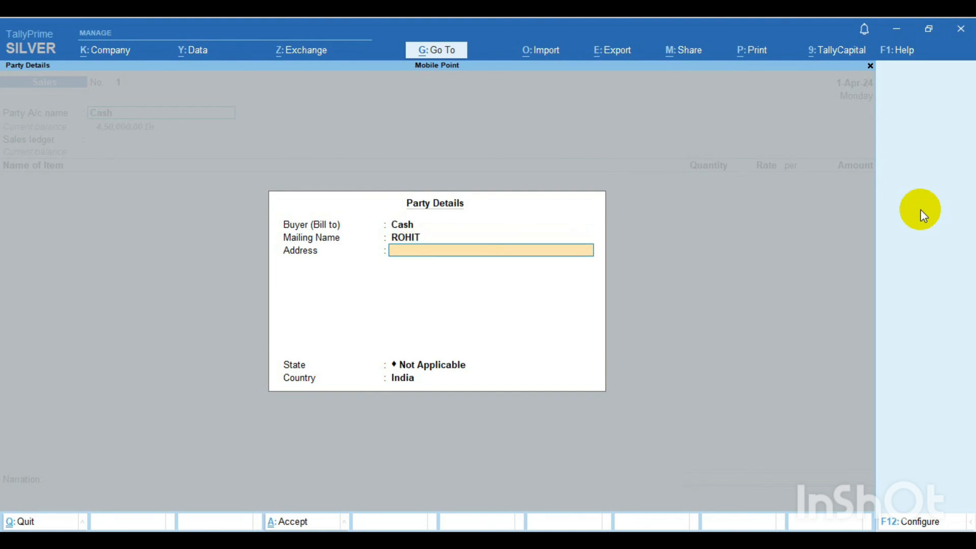
{"action": "key", "text": "Return"}
{"action": "key", "text": "Return"}
{"action": "key", "text": "Return"}
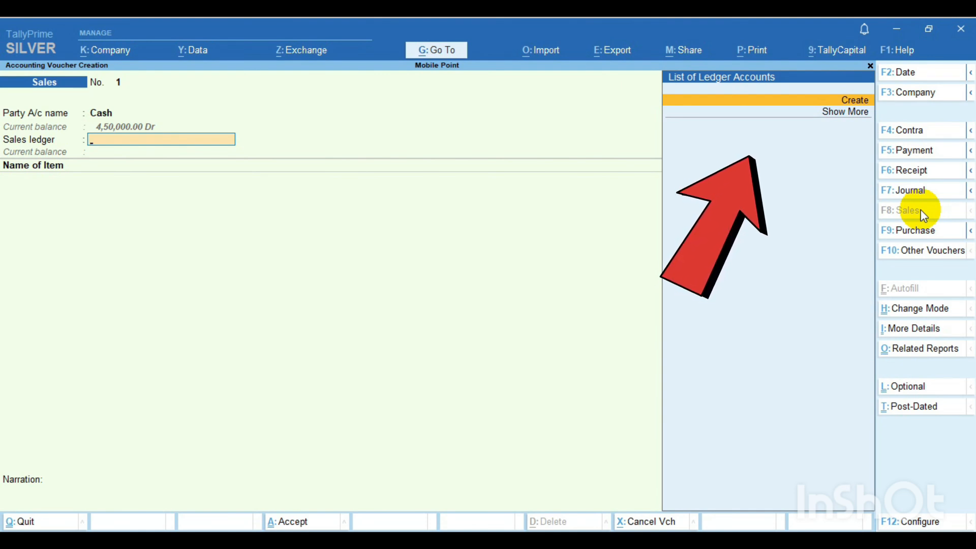
Create a new ledger for the sales voucher, named SALES and grouped under Sales Accounts
{"action": "key", "text": "Return"}
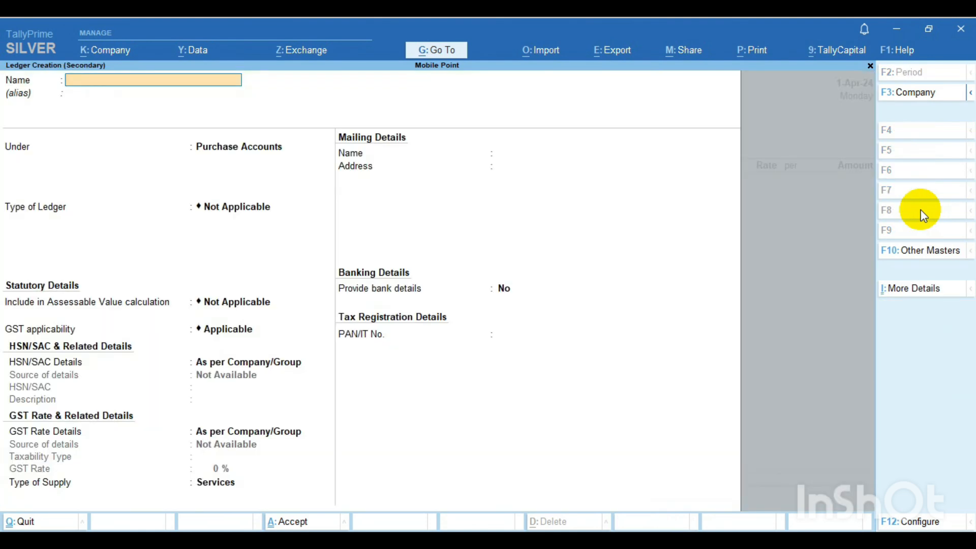
{"action": "type", "text": "SALES"}
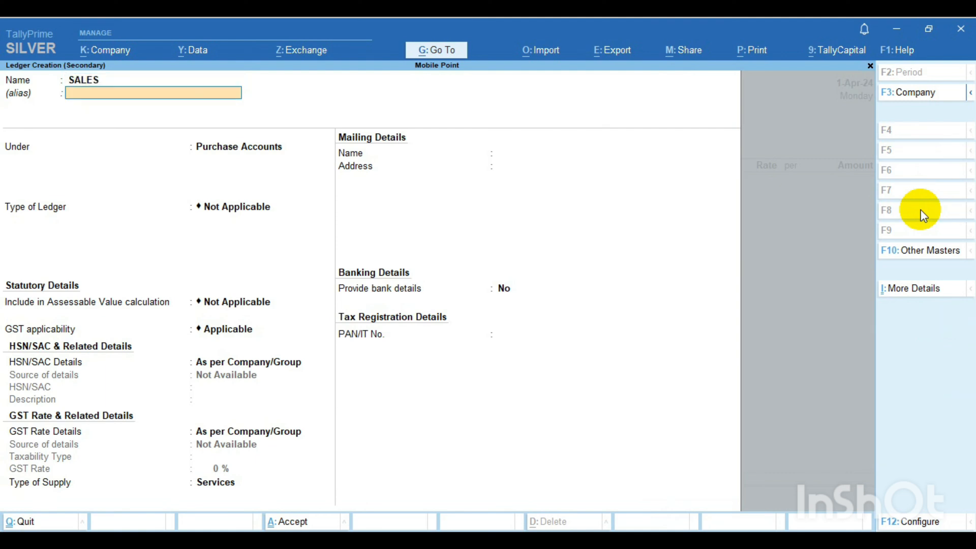
{"action": "key", "text": "Return"}
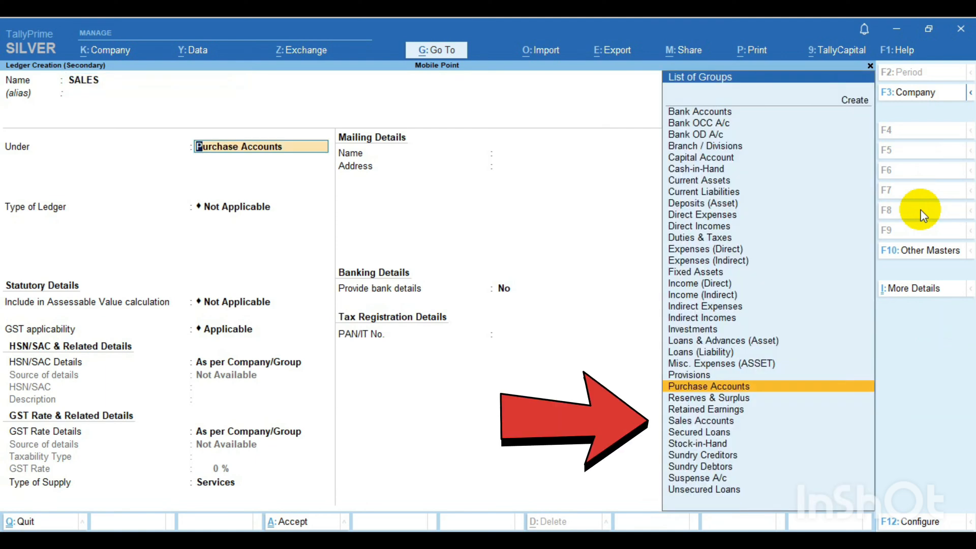
{"action": "key", "text": "Down"}
{"action": "key", "text": "Down"}
{"action": "key", "text": "Down"}
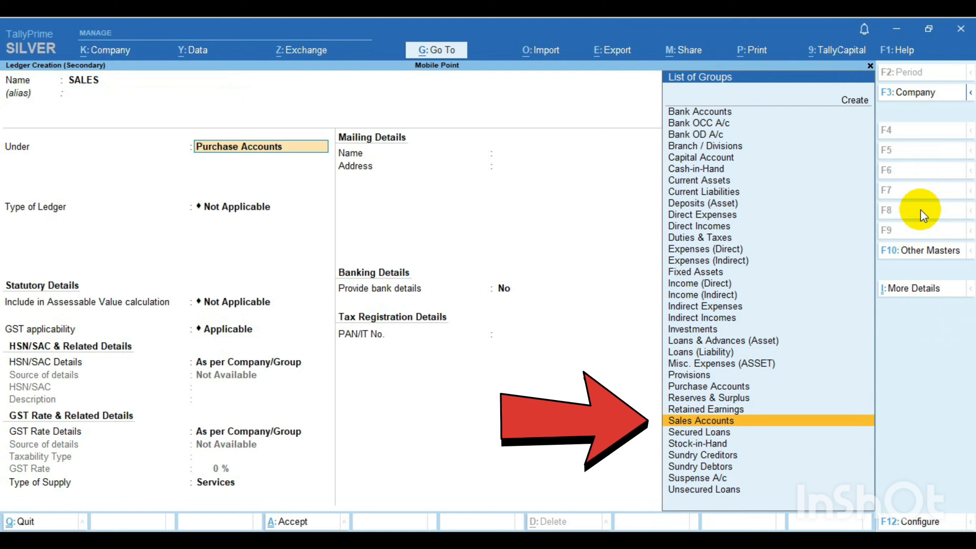
{"action": "key", "text": "Return"}
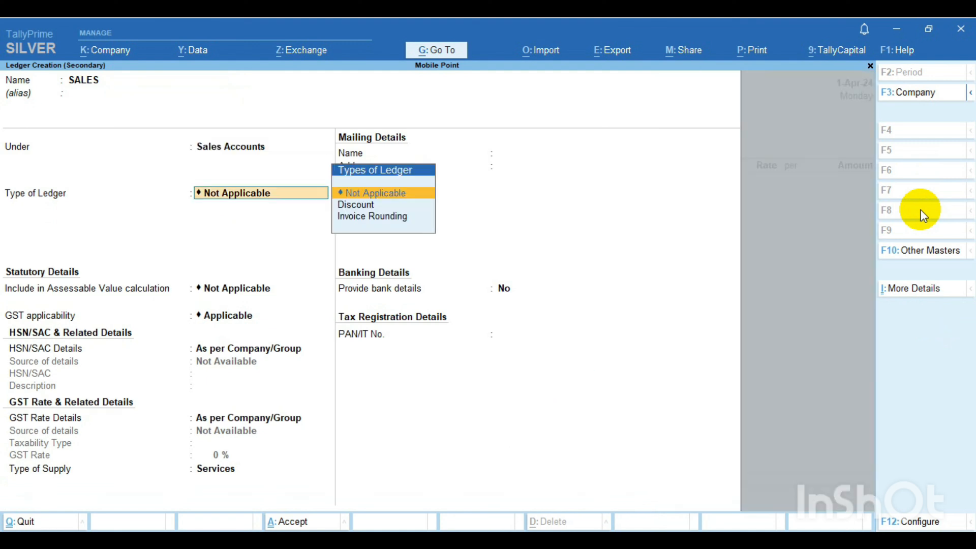
Accept the SALES ledger's type, statutory and GST details at their defaults and save the ledger
{"action": "key", "text": "Return"}
{"action": "key", "text": "Return"}
{"action": "key", "text": "Return"}
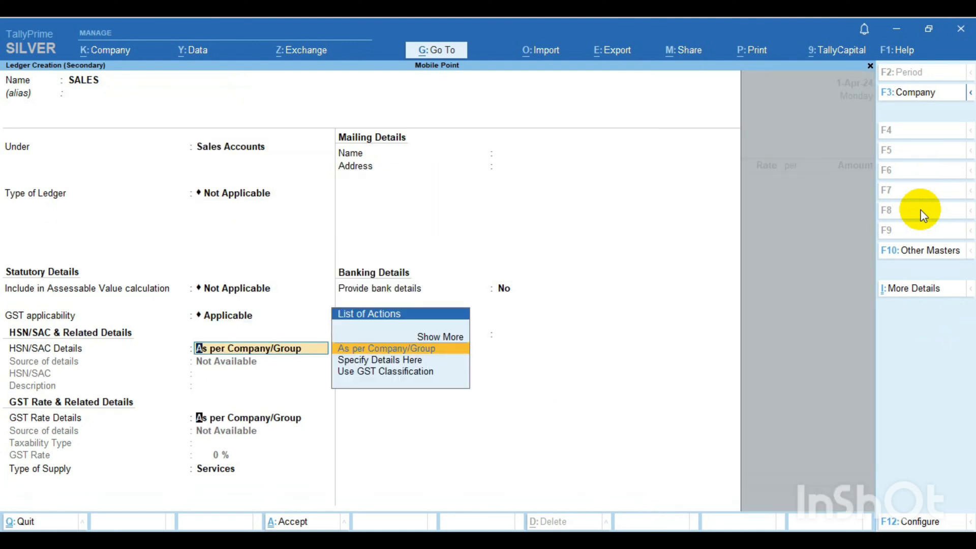
{"action": "key", "text": "Return"}
{"action": "key", "text": "Return"}
{"action": "key", "text": "Return"}
{"action": "key", "text": "Return"}
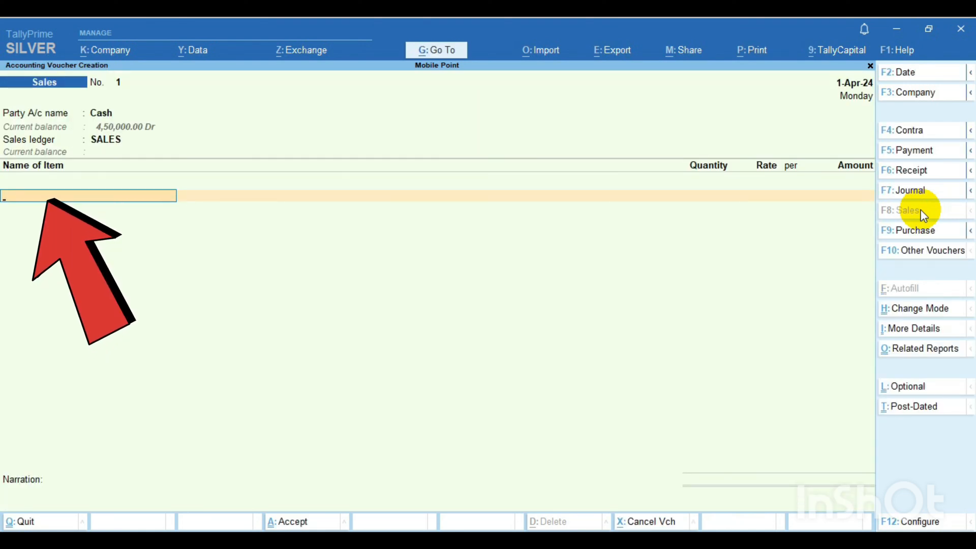
Choose the Printer stock item for the first item line of the sales voucher
{"action": "key", "text": "space"}
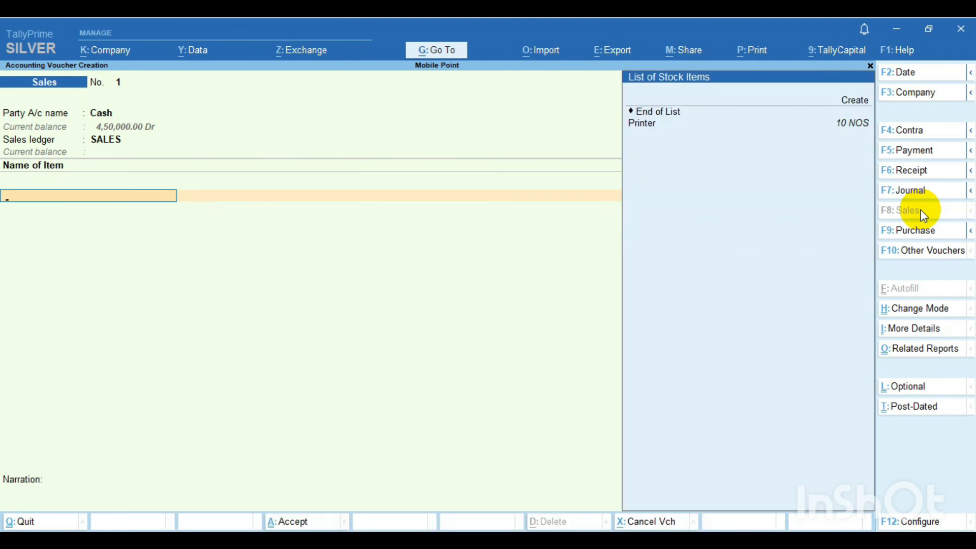
{"action": "key", "text": "Down"}
{"action": "key", "text": "Down"}
{"action": "key", "text": "Down"}
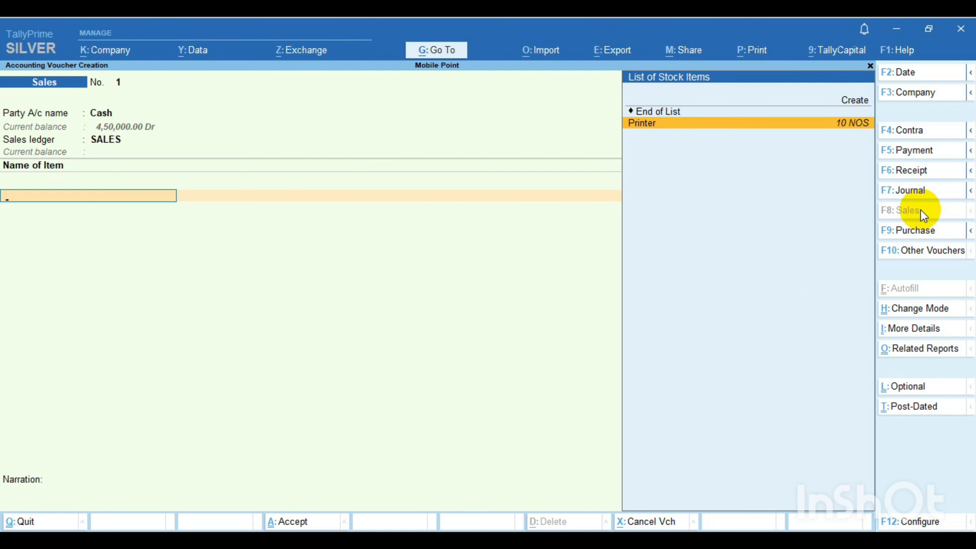
{"action": "key", "text": "Return"}
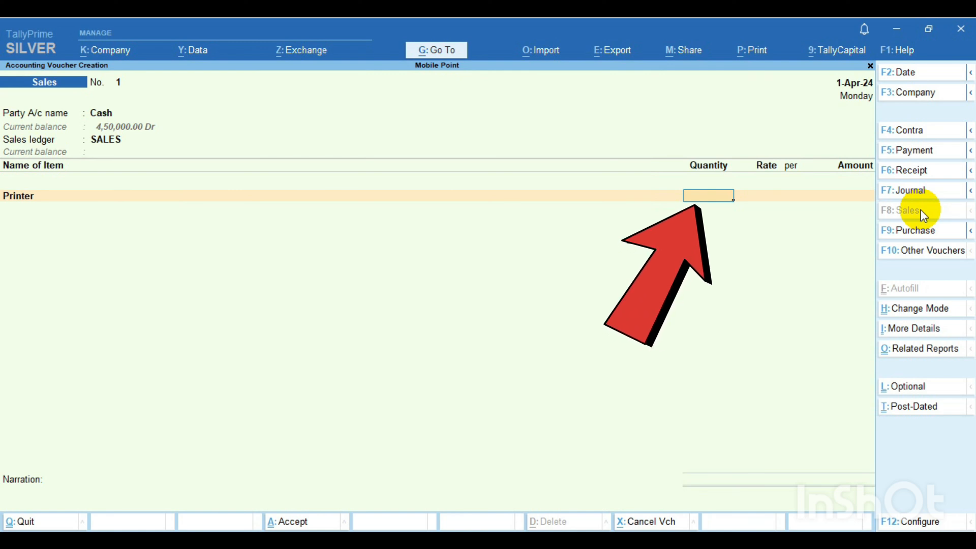
Try to enter a quantity of 15 for the Printer item in the sales voucher
{"action": "type", "text": "15"}
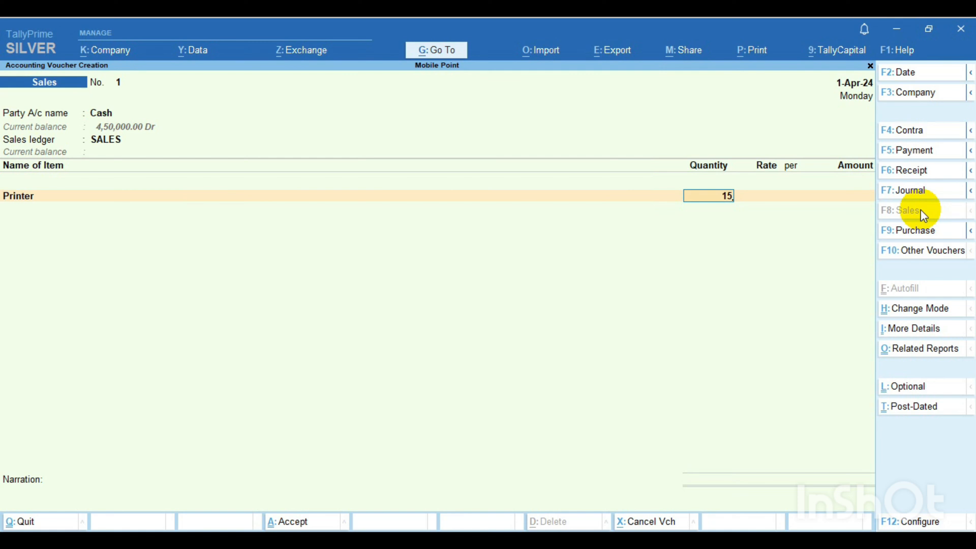
{"action": "key", "text": "Return"}
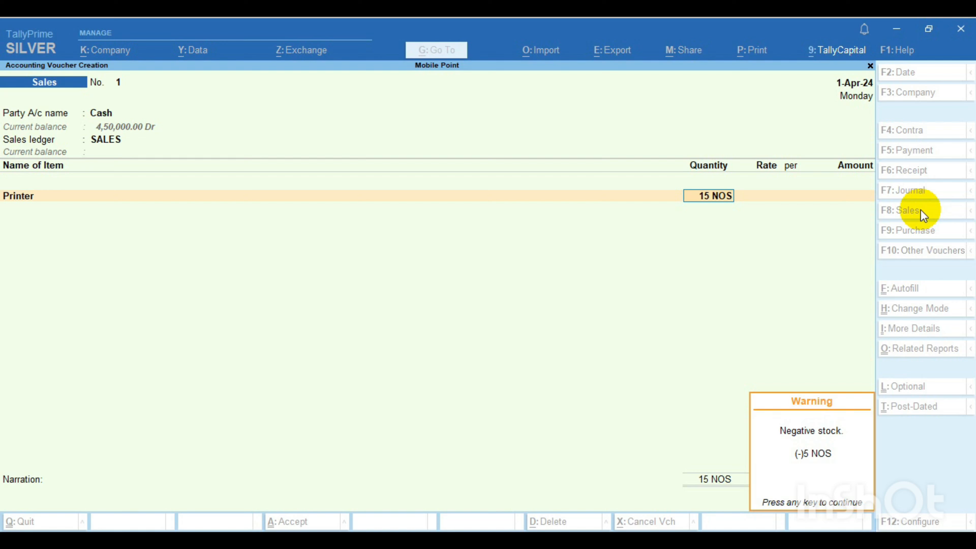
{"action": "key", "text": "Return"}
{"action": "key", "text": "BackSpace"}
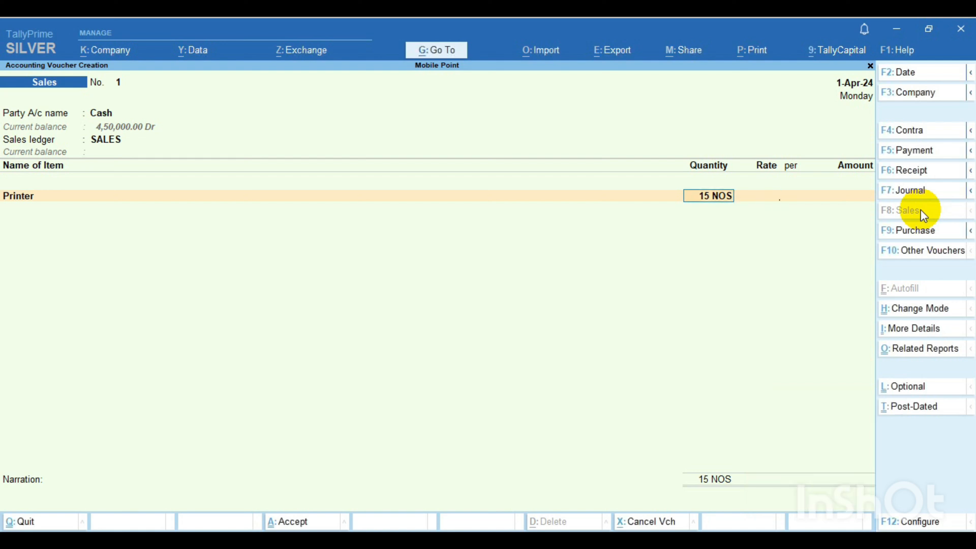
{"action": "key", "text": "BackSpace"}
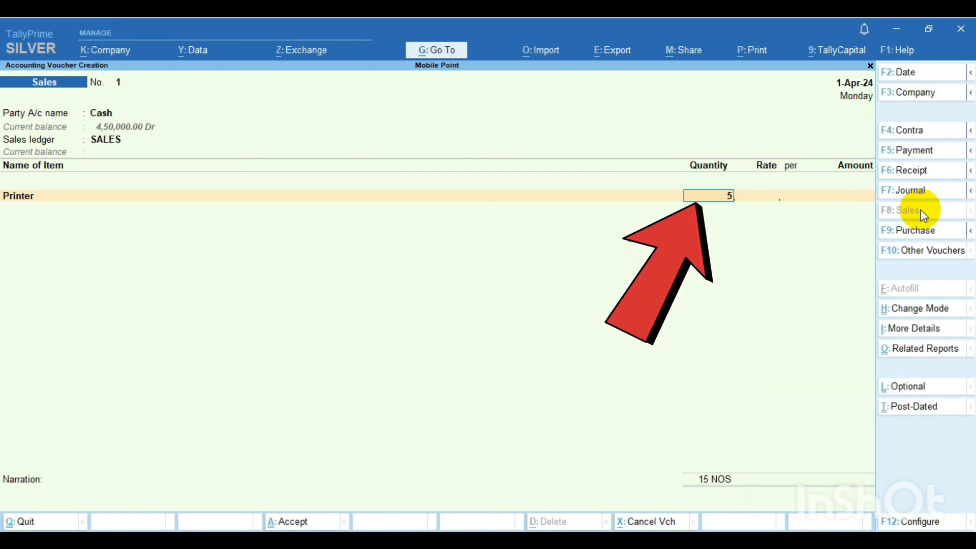
Set the Printer line of the sales voucher to a quantity of 5 at a rate of 7000 per NOS
{"action": "type", "text": "5"}
{"action": "key", "text": "Return"}
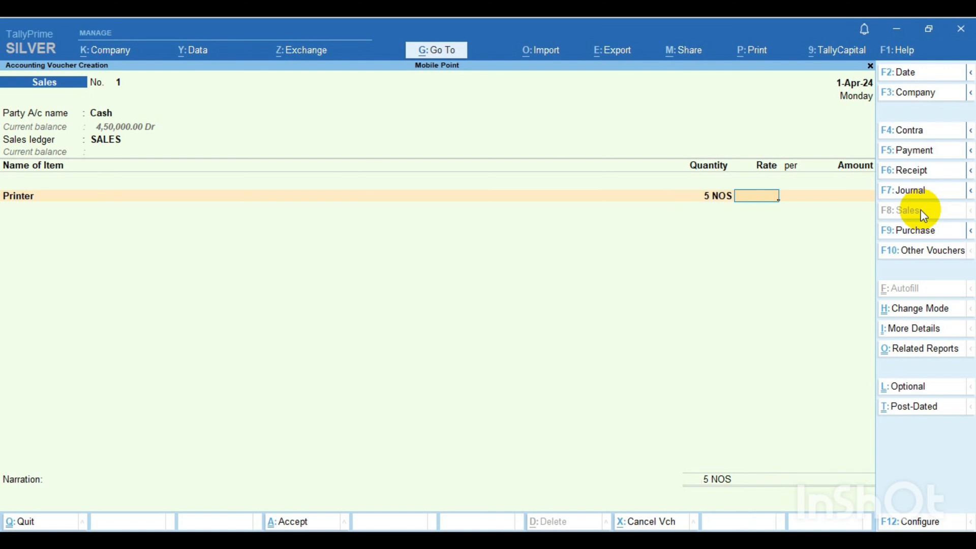
{"action": "type", "text": "7000"}
{"action": "key", "text": "Return"}
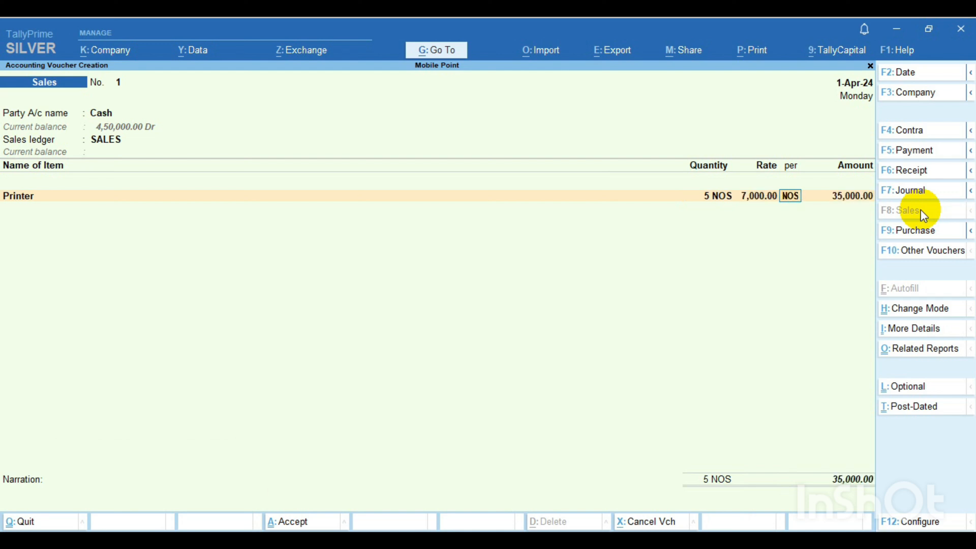
{"action": "key", "text": "Return"}
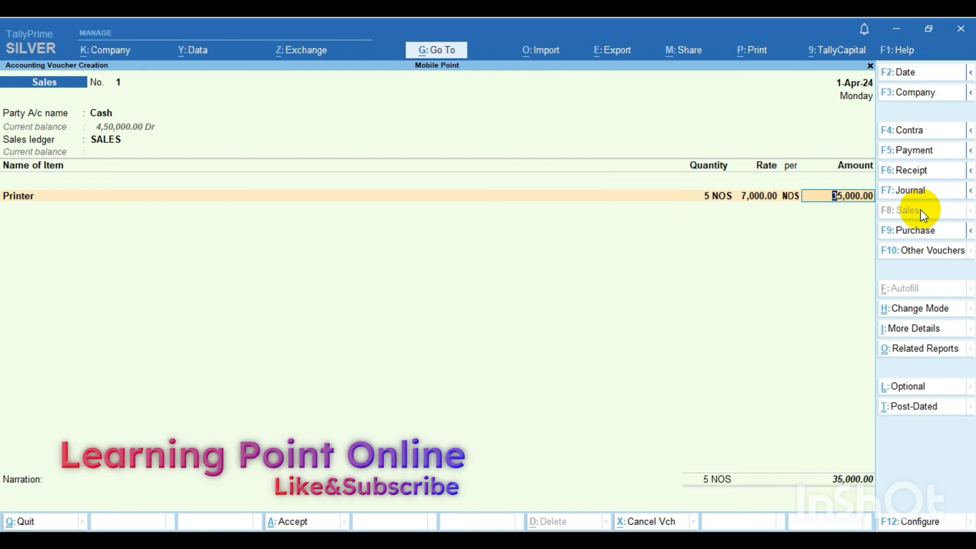
{"action": "key", "text": "Return"}
End the sales voucher's item list, leave the narration blank and save the voucher
{"action": "key", "text": "Return"}
{"action": "key", "text": "Return"}
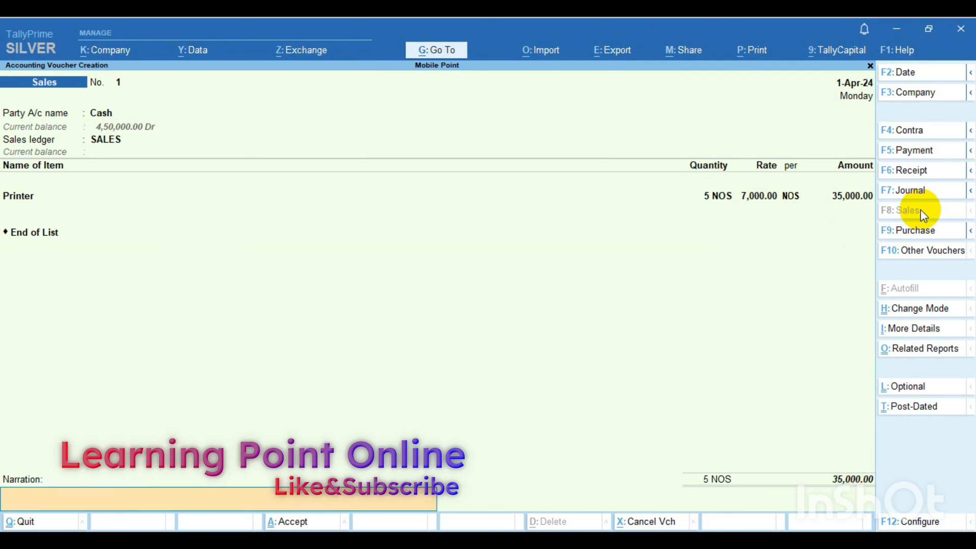
{"action": "key", "text": "Return"}
{"action": "key", "text": "Return"}
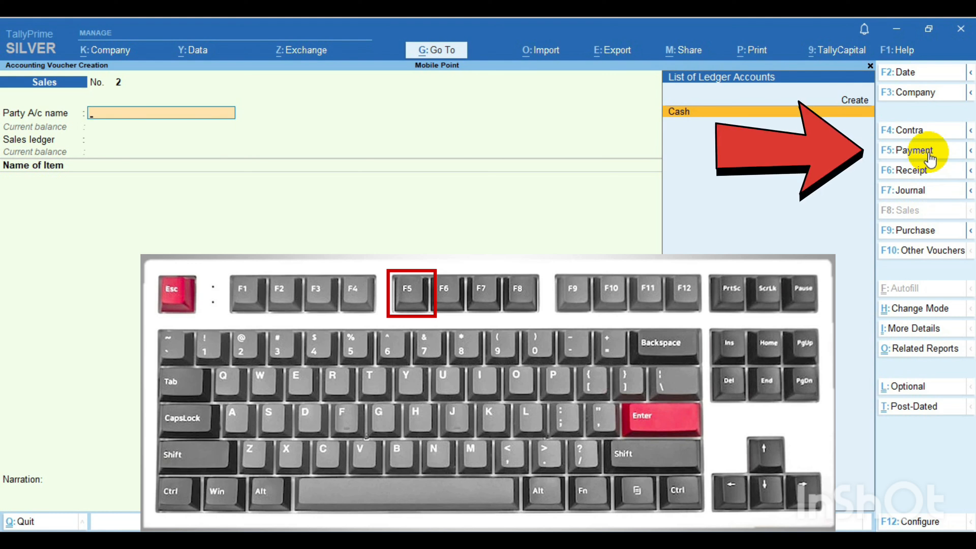
Start a payment voucher with Cash as the paying account
{"action": "left_click", "coordinate": [921, 153]}
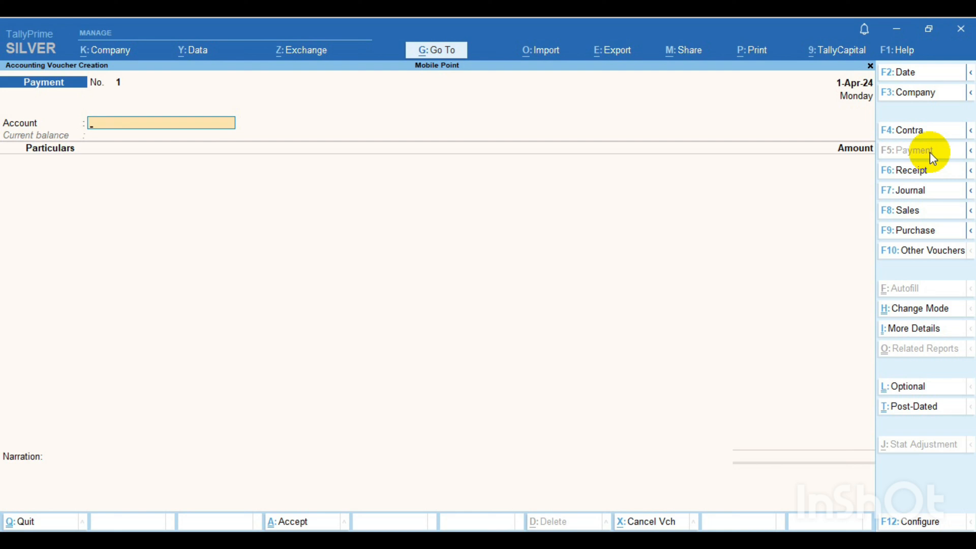
{"action": "type", "text": "C"}
{"action": "key", "text": "Return"}
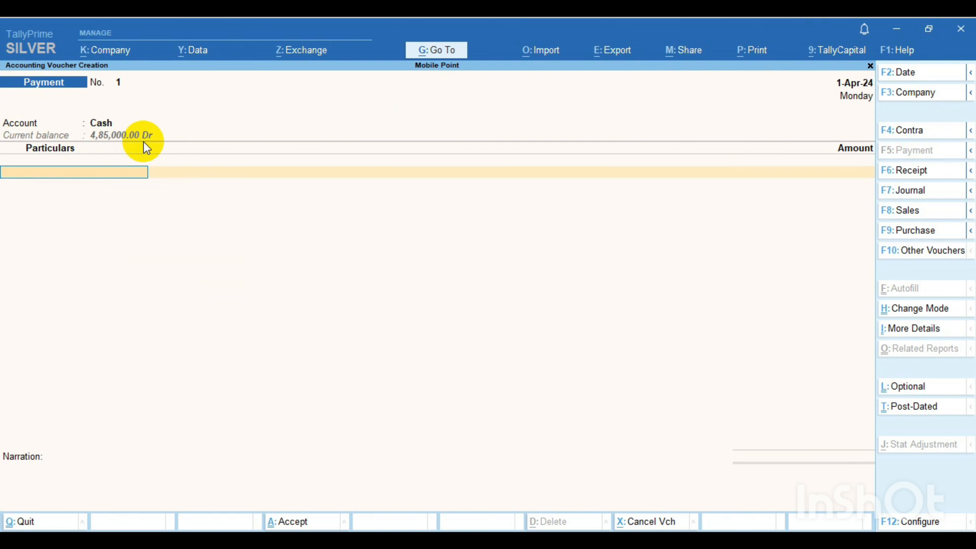
Start a new ledger named RENT PAID from the payment voucher's particulars line, leaving the alias blank
{"action": "key", "text": "space"}
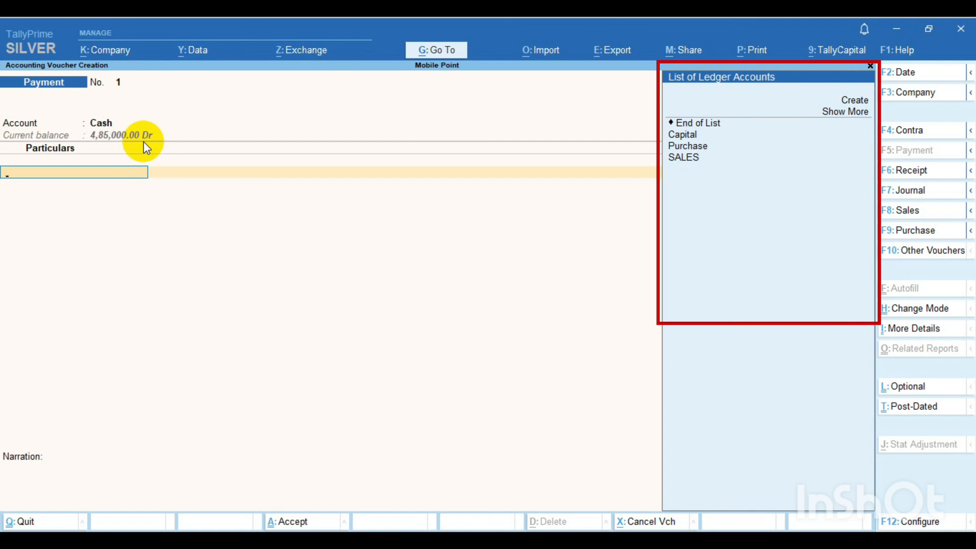
{"action": "key", "text": "Up"}
{"action": "key", "text": "Up"}
{"action": "key", "text": "Up"}
{"action": "key", "text": "Up"}
{"action": "key", "text": "Up"}
{"action": "key", "text": "Up"}
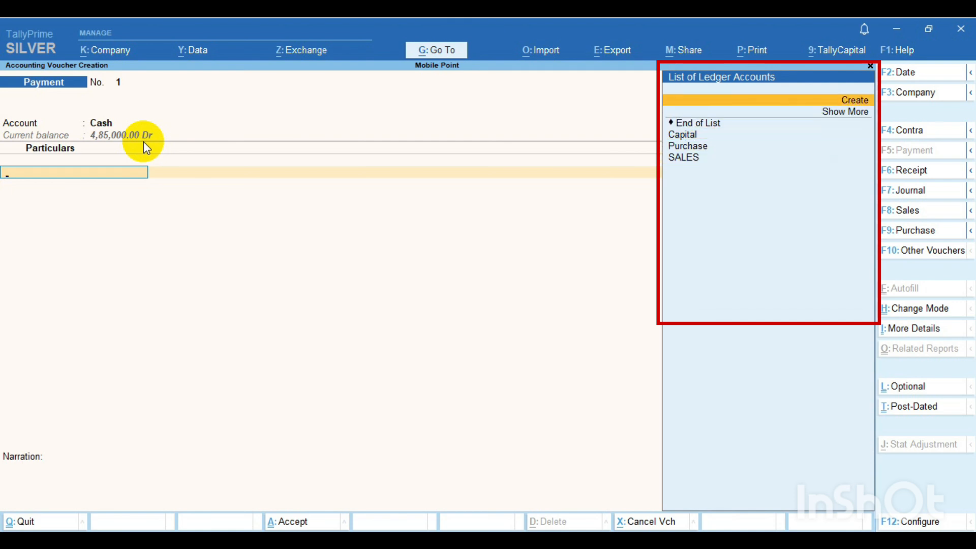
{"action": "key", "text": "Return"}
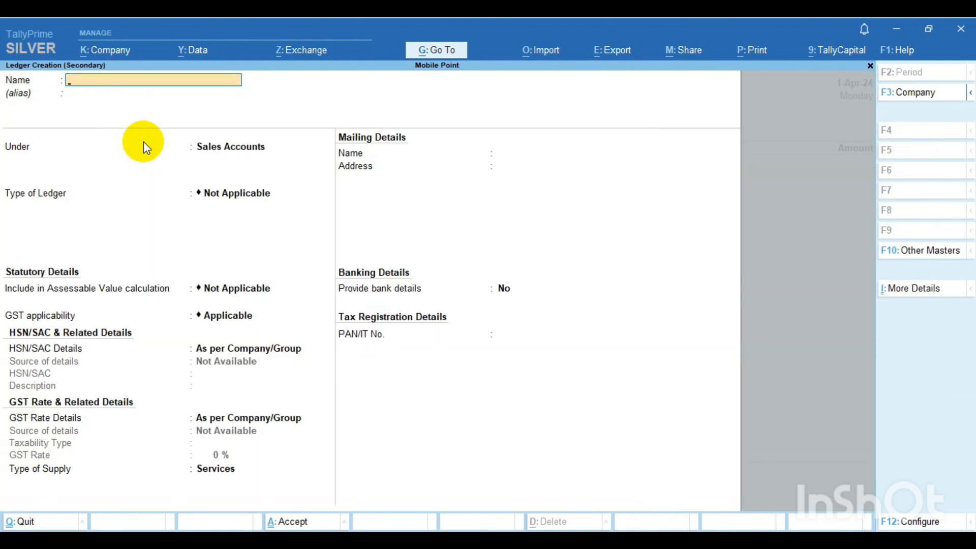
{"action": "type", "text": "RENT"}
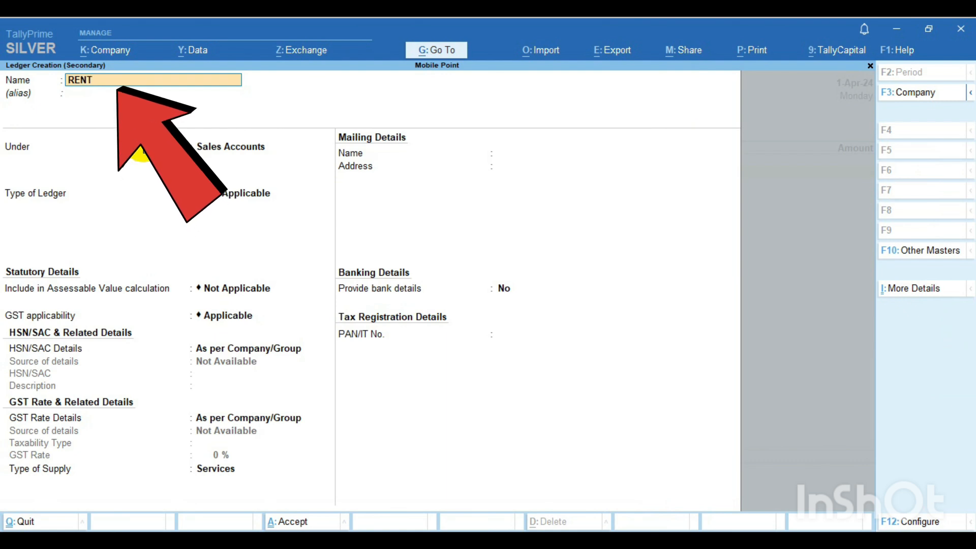
{"action": "type", "text": " PAID"}
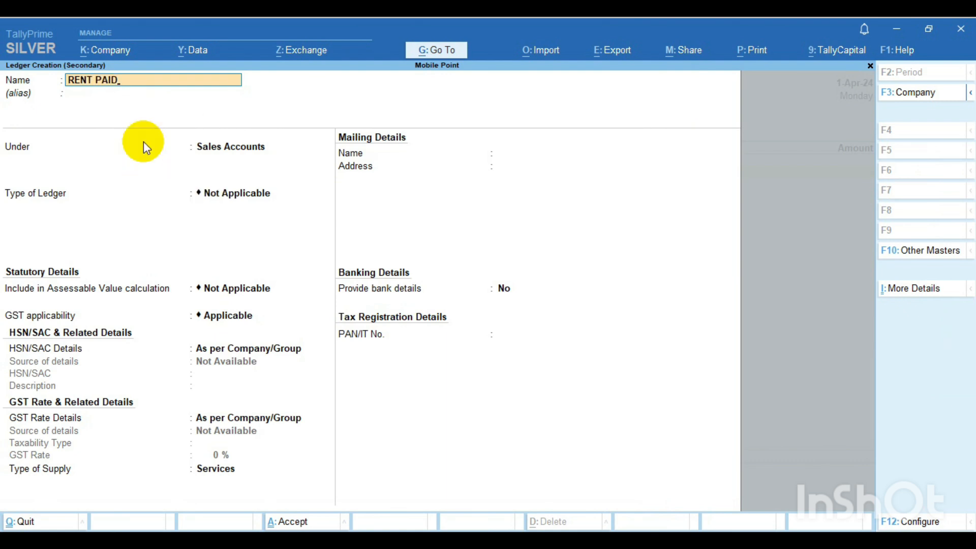
{"action": "key", "text": "Return"}
{"action": "key", "text": "Return"}
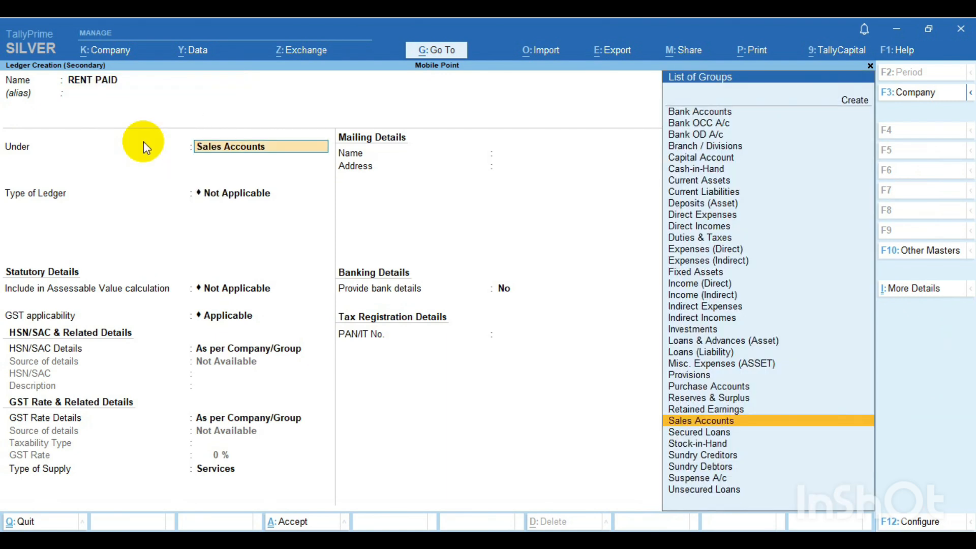
Place the RENT PAID ledger under Indirect Expenses, keep the default tax settings and save the ledger
{"action": "key", "text": "Up"}
{"action": "key", "text": "Up"}
{"action": "key", "text": "Up"}
{"action": "key", "text": "Up"}
{"action": "key", "text": "Up"}
{"action": "key", "text": "Up"}
{"action": "key", "text": "Up"}
{"action": "key", "text": "Up"}
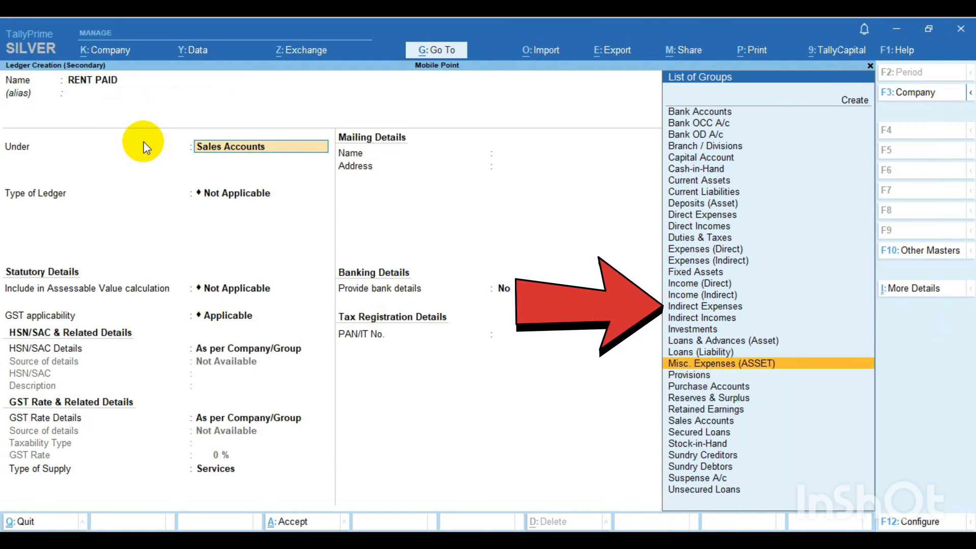
{"action": "key", "text": "Up"}
{"action": "key", "text": "Up"}
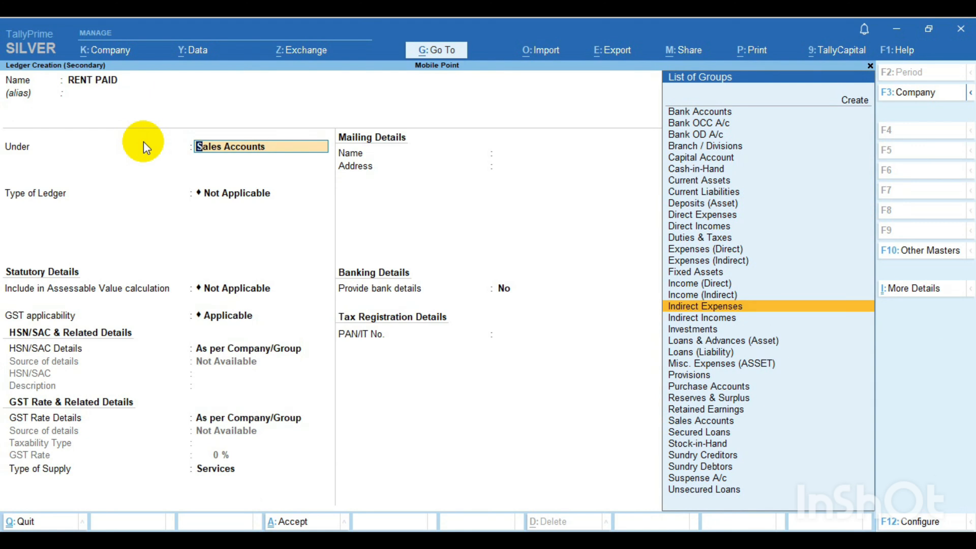
{"action": "key", "text": "Return"}
{"action": "key", "text": "Return"}
{"action": "key", "text": "Return"}
{"action": "key", "text": "Return"}
{"action": "key", "text": "Return"}
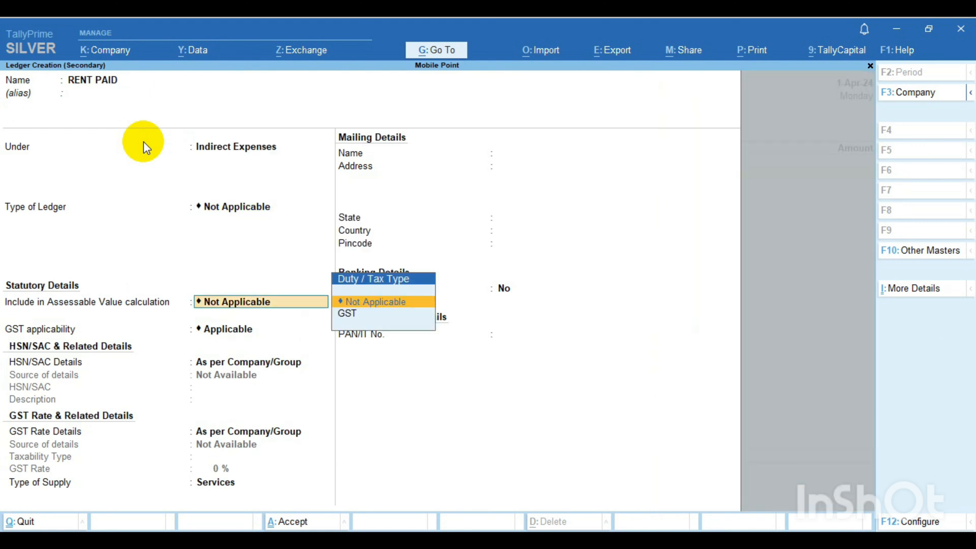
{"action": "key", "text": "Return"}
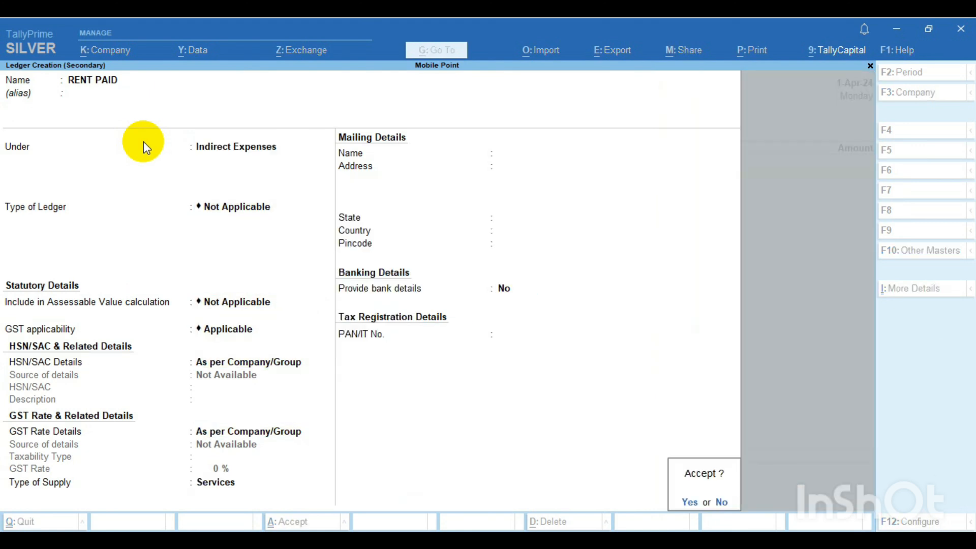
{"action": "key", "text": "Return"}
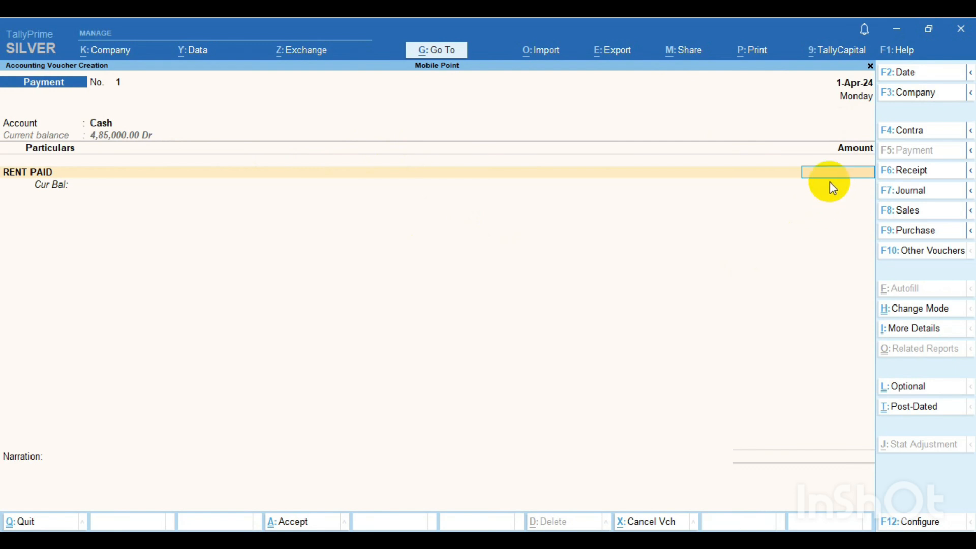
Enter 15000 as the RENT PAID amount, leave the narration blank and save the payment voucher
{"action": "type", "text": "15000"}
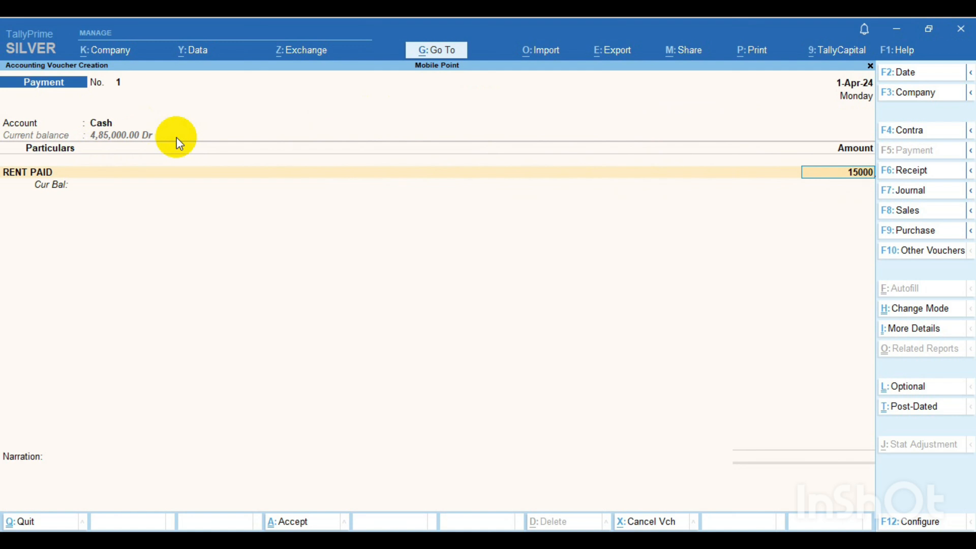
{"action": "key", "text": "Return"}
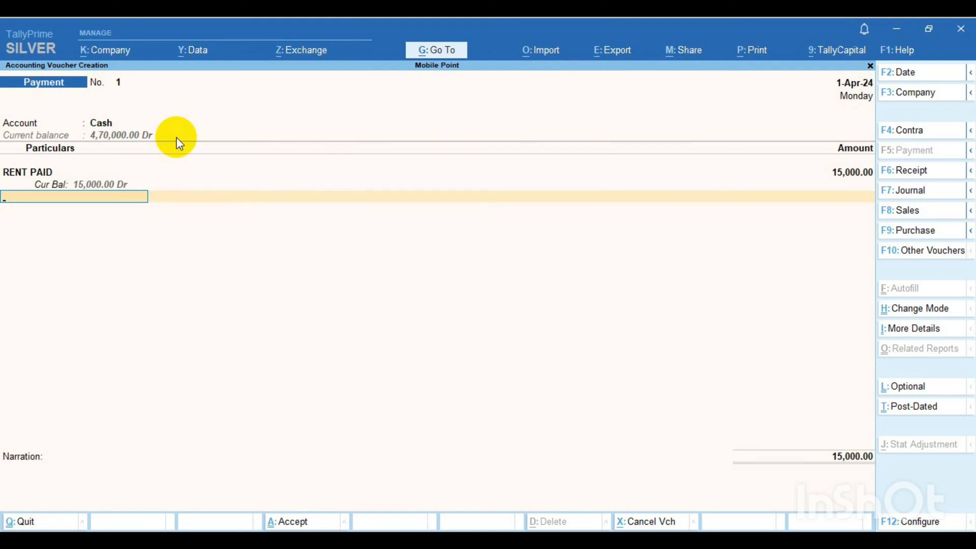
{"action": "key", "text": "Return"}
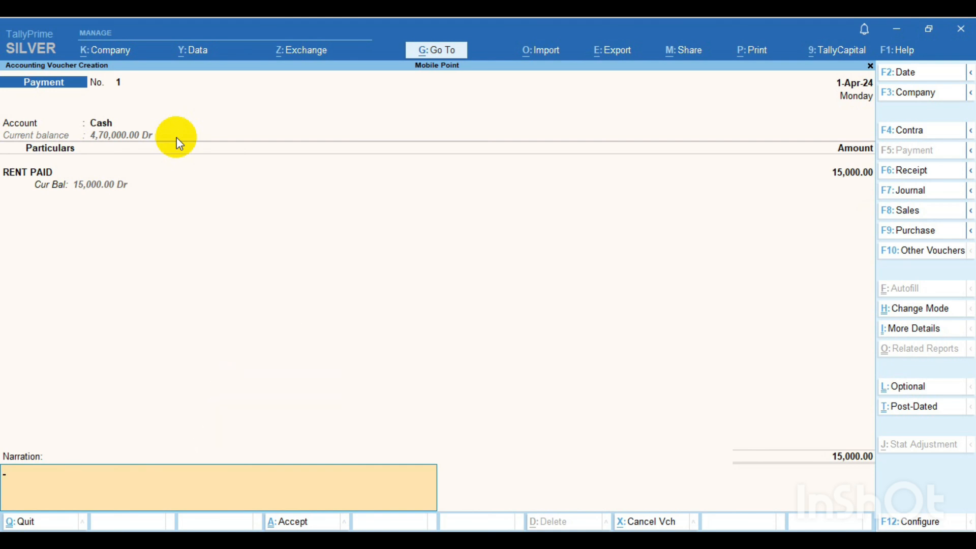
{"action": "key", "text": "Return"}
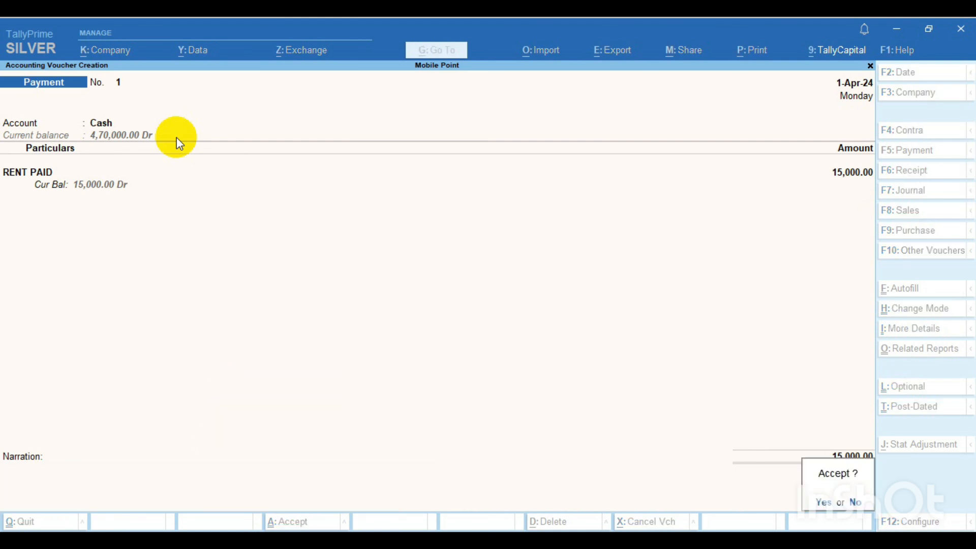
{"action": "key", "text": "Return"}
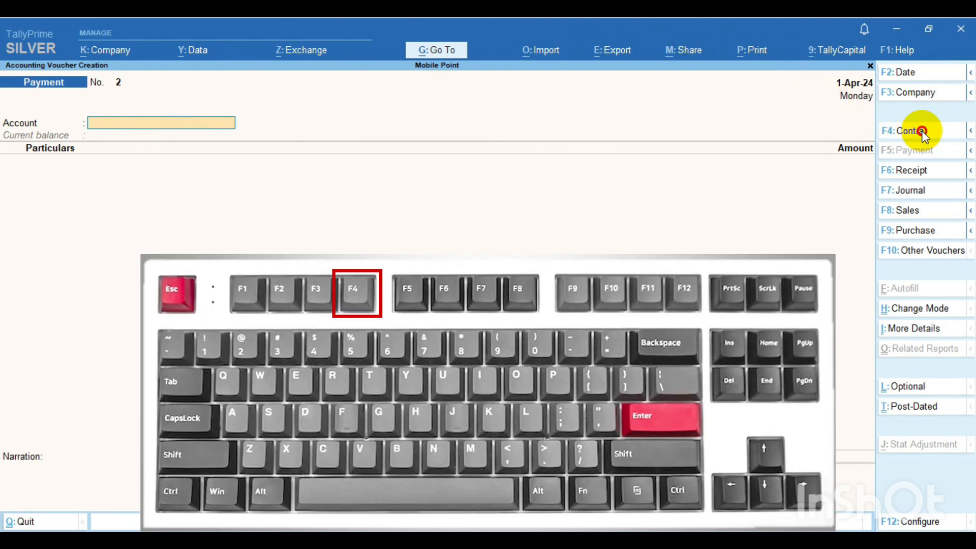
Start a contra voucher and begin a new ledger named SBI BANK A/C for its account, without an alias
{"action": "left_click", "coordinate": [921, 134]}
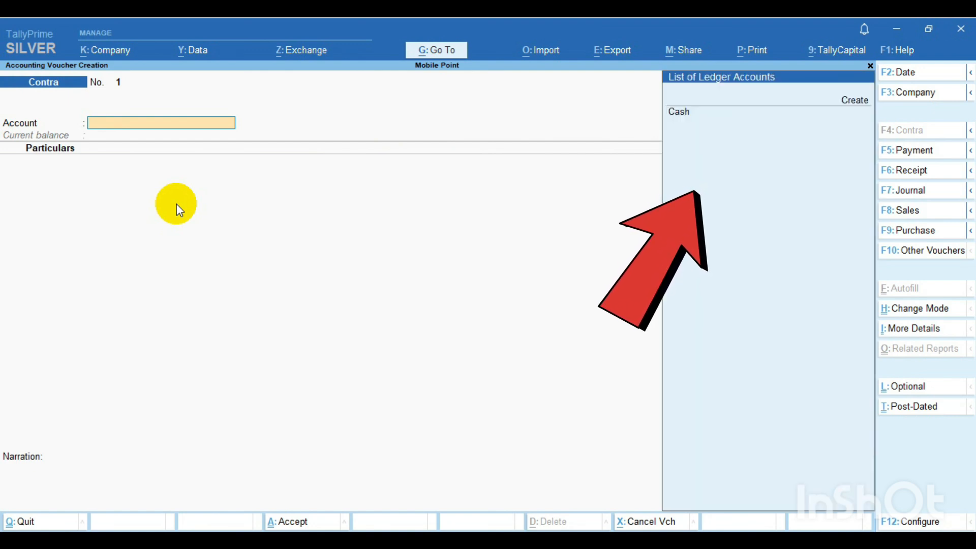
{"action": "key", "text": "Down"}
{"action": "key", "text": "Up"}
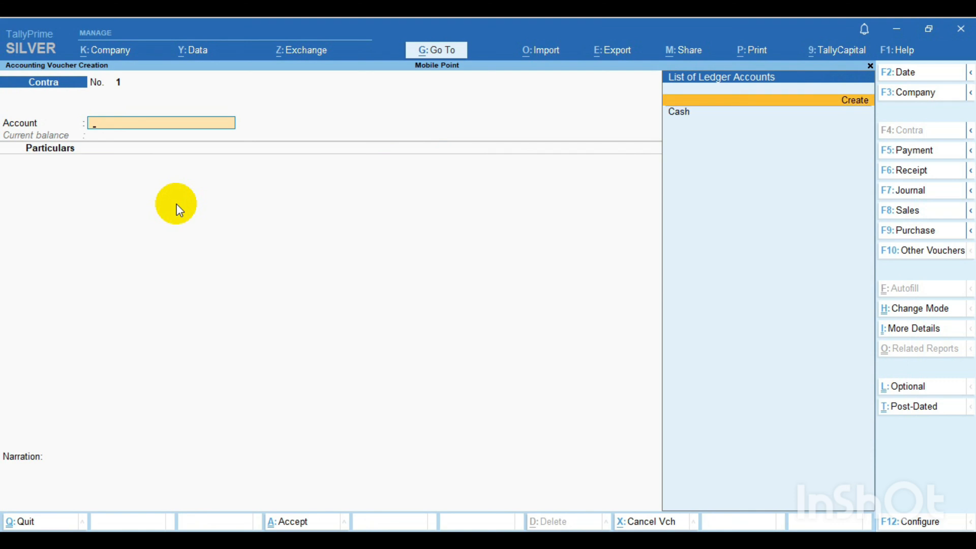
{"action": "key", "text": "Return"}
{"action": "type", "text": "SBI"}
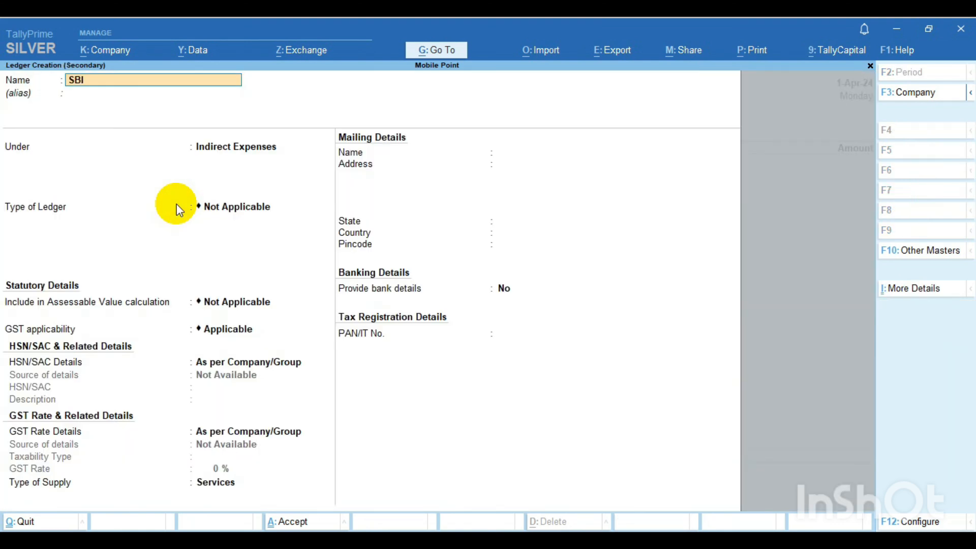
{"action": "type", "text": " BANK A/C"}
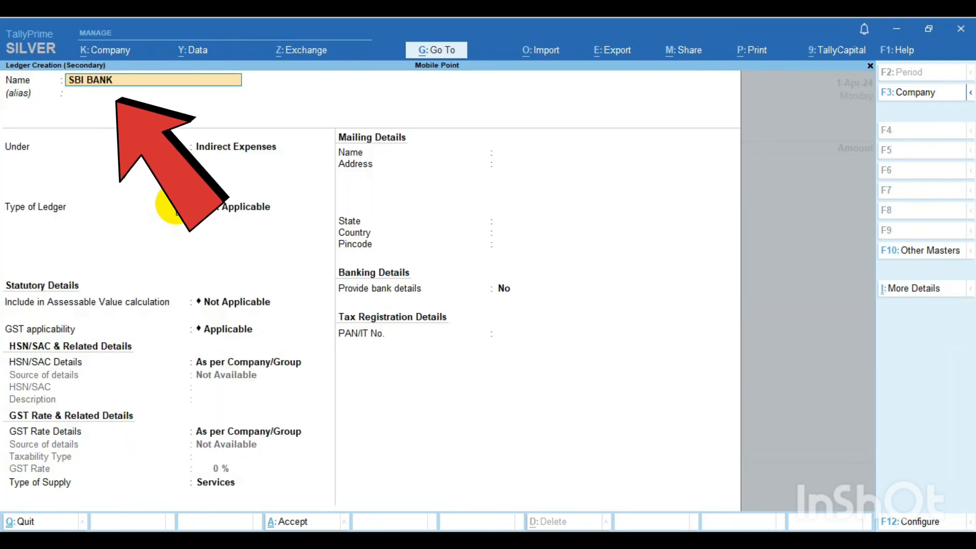
{"action": "key", "text": "Return"}
{"action": "key", "text": "Return"}
Place the SBI BANK A/C ledger under the Bank Accounts group
{"action": "key", "text": "Up"}
{"action": "key", "text": "Up"}
{"action": "key", "text": "Up"}
{"action": "key", "text": "Up"}
{"action": "key", "text": "Up"}
{"action": "key", "text": "Up"}
{"action": "key", "text": "Up"}
{"action": "key", "text": "Up"}
{"action": "key", "text": "Up"}
{"action": "key", "text": "Up"}
{"action": "key", "text": "Up"}
{"action": "key", "text": "Up"}
{"action": "key", "text": "Up"}
{"action": "key", "text": "Up"}
{"action": "key", "text": "Up"}
{"action": "key", "text": "Up"}
{"action": "key", "text": "Up"}
{"action": "key", "text": "Up"}
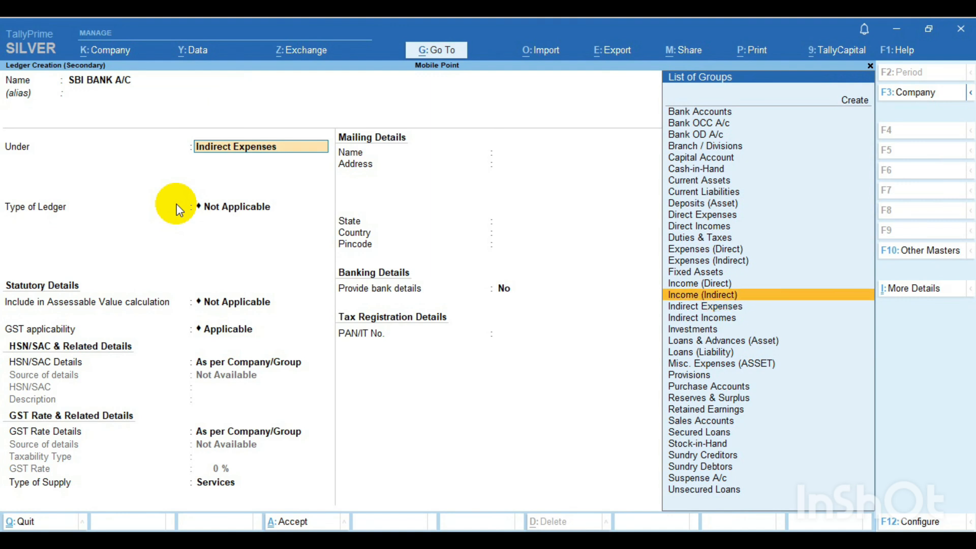
{"action": "key", "text": "Down"}
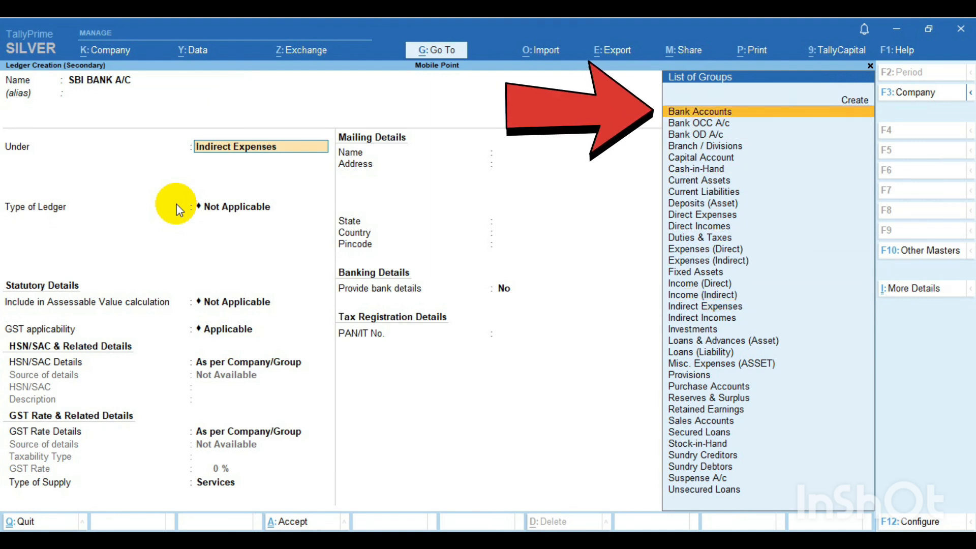
{"action": "left_click", "coordinate": [179, 210]}
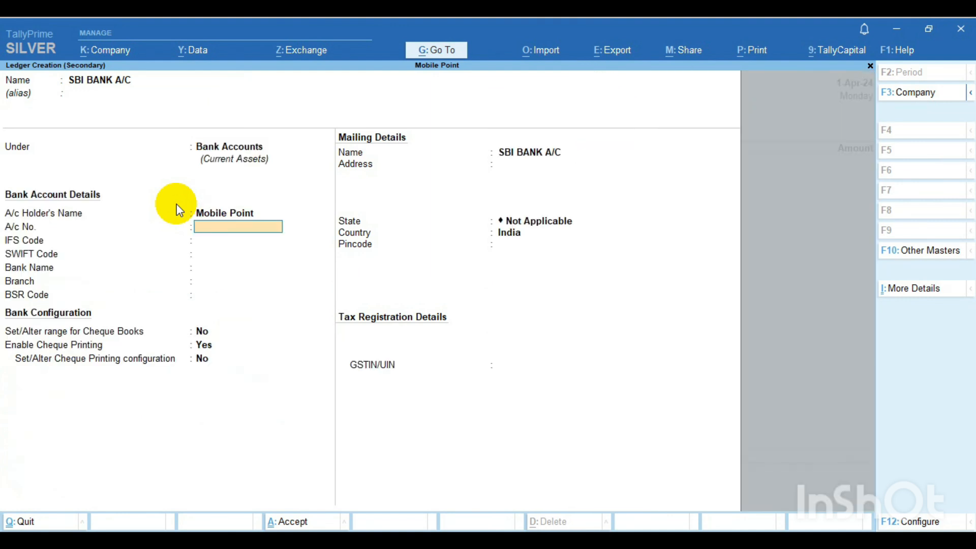
Leave the bank details blank with the bank name Not Applicable, keep the other defaults and save the SBI BANK A/C ledger
{"action": "key", "text": "Return"}
{"action": "key", "text": "Return"}
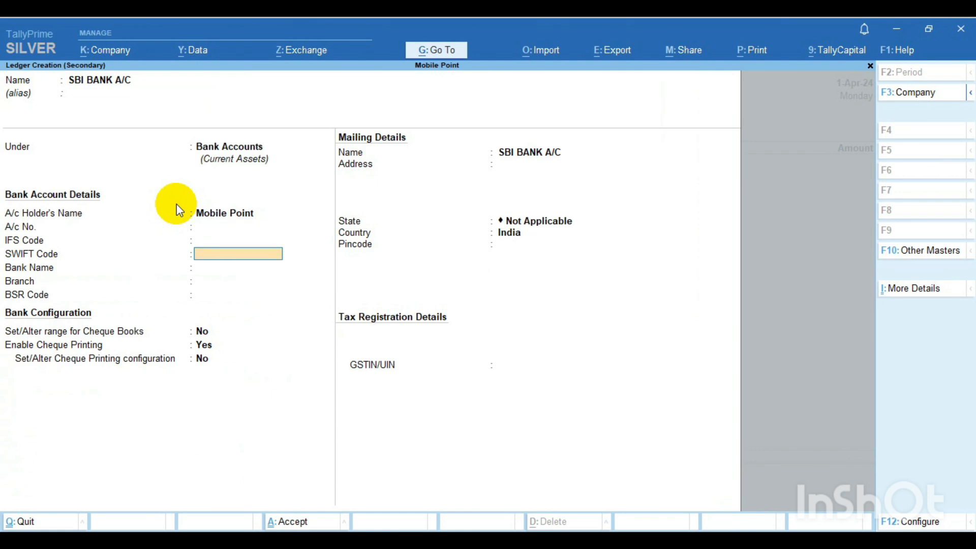
{"action": "key", "text": "Return"}
{"action": "key", "text": "Escape"}
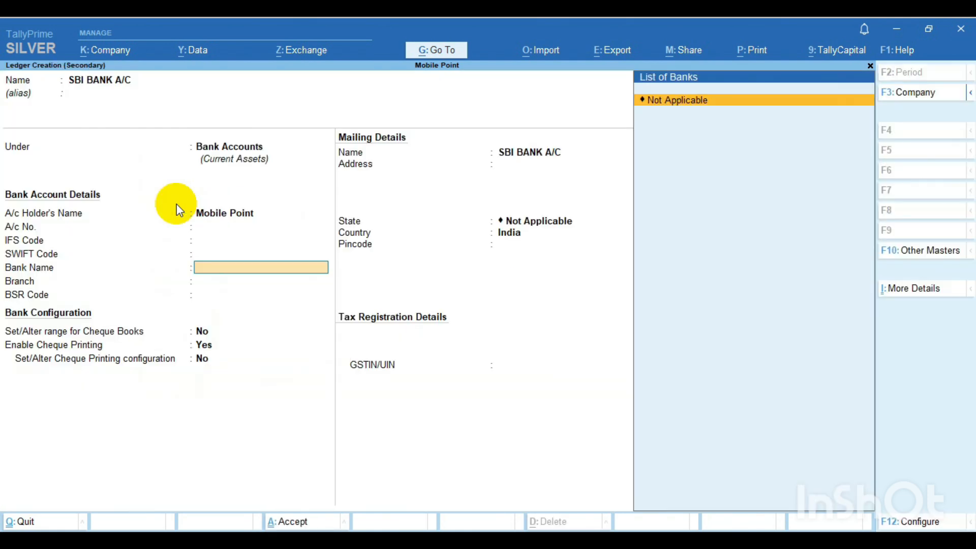
{"action": "key", "text": "Return"}
{"action": "key", "text": "Return"}
{"action": "key", "text": "Return"}
{"action": "key", "text": "Return"}
{"action": "key", "text": "Return"}
{"action": "key", "text": "Return"}
{"action": "key", "text": "Return"}
{"action": "key", "text": "Return"}
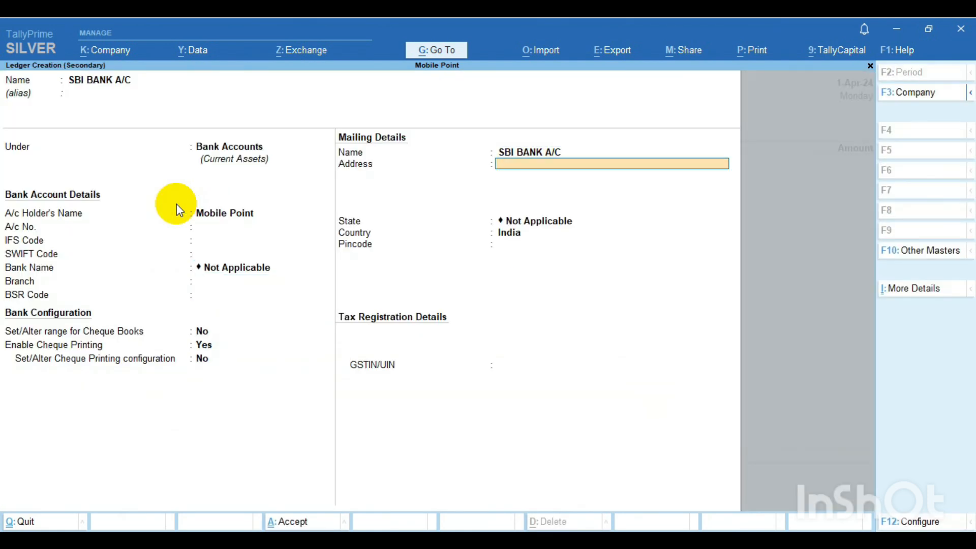
{"action": "key", "text": "Return"}
{"action": "key", "text": "Return"}
{"action": "key", "text": "Return"}
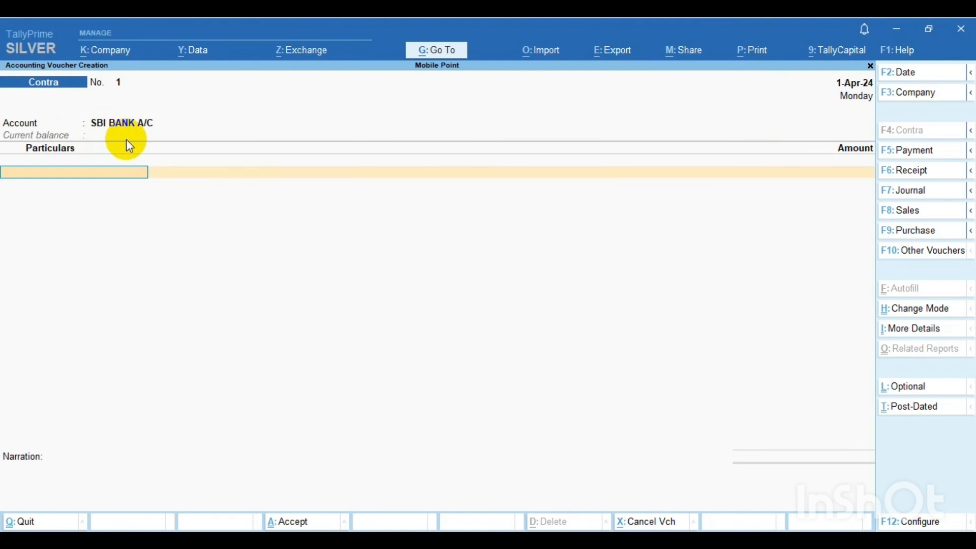
Add Cash to the contra voucher's particulars with an amount of 70000
{"action": "type", "text": "C"}
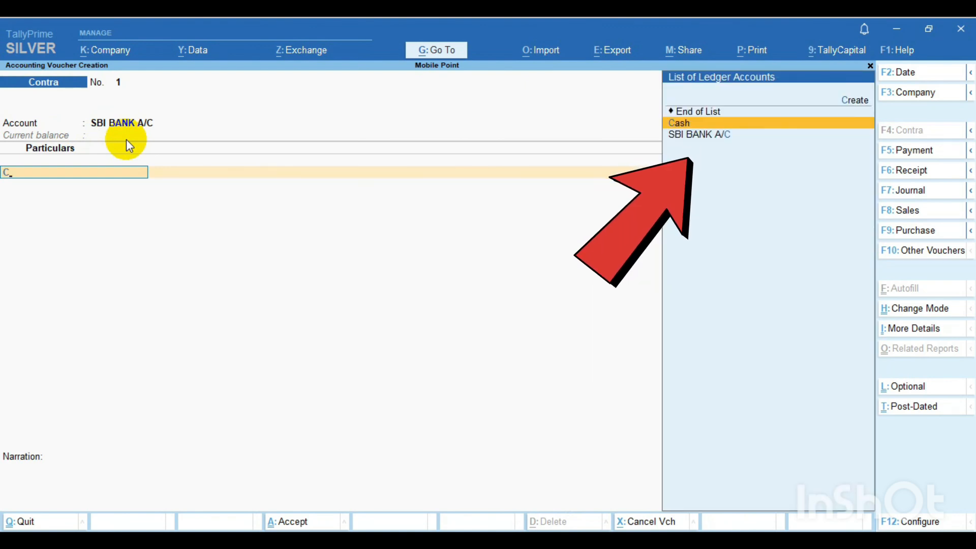
{"action": "key", "text": "Return"}
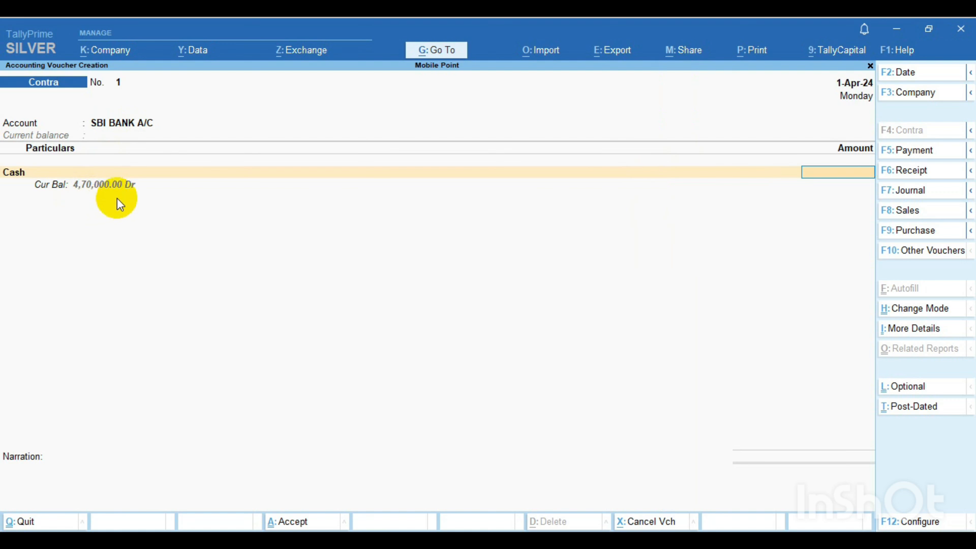
{"action": "type", "text": "0000"}
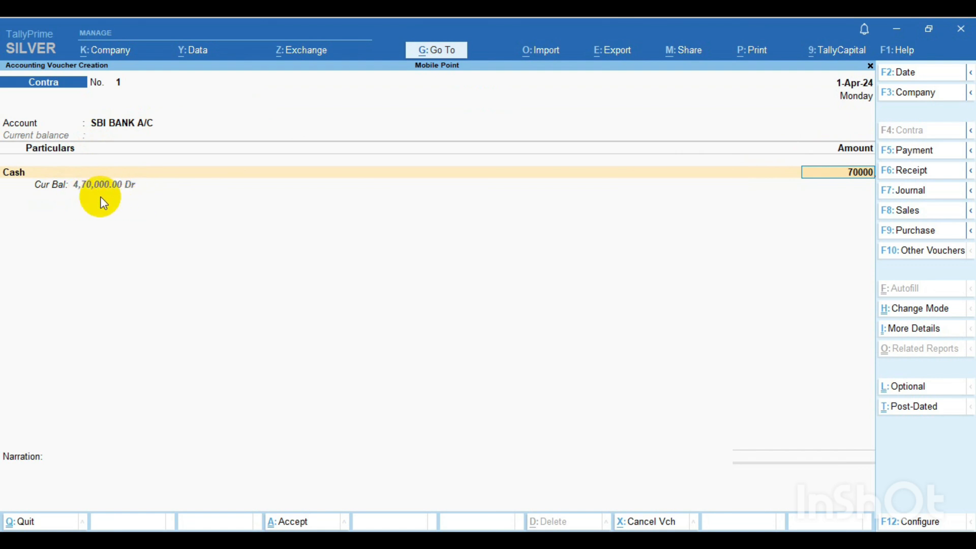
{"action": "key", "text": "Return"}
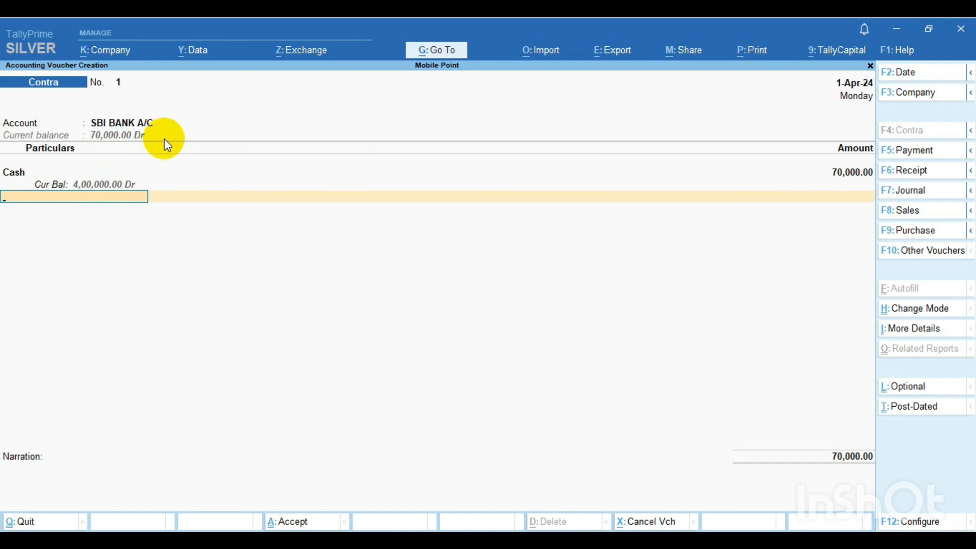
End the contra voucher's particulars and accept the SBI BANK A/C cash allocation without entering any denominations
{"action": "key", "text": "Return"}
{"action": "key", "text": "Return"}
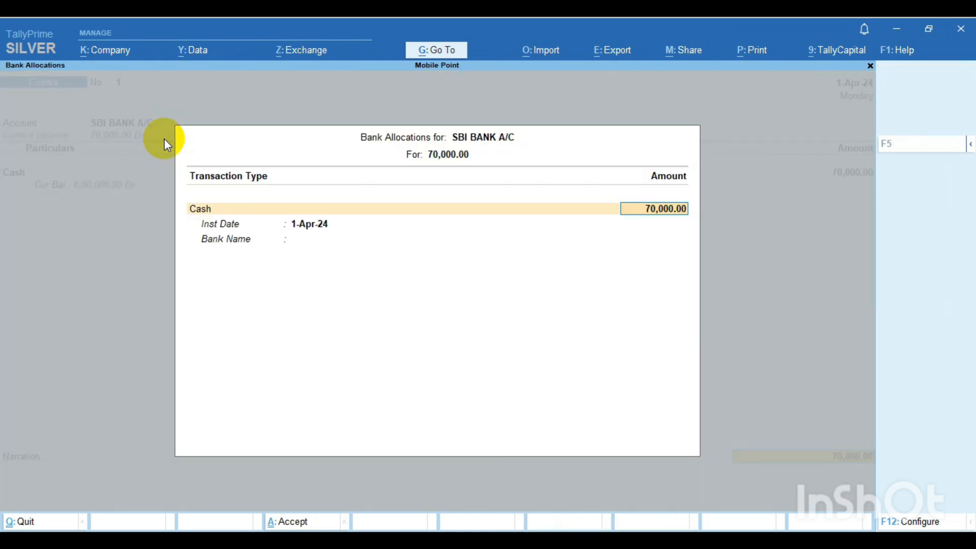
{"action": "key", "text": "Return"}
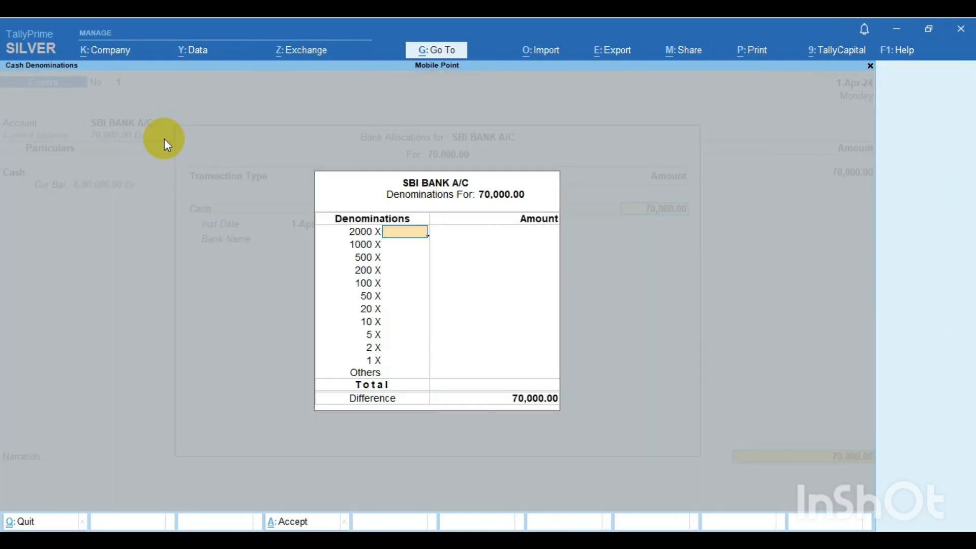
{"action": "key", "text": "Return"}
{"action": "key", "text": "Return"}
{"action": "key", "text": "Return"}
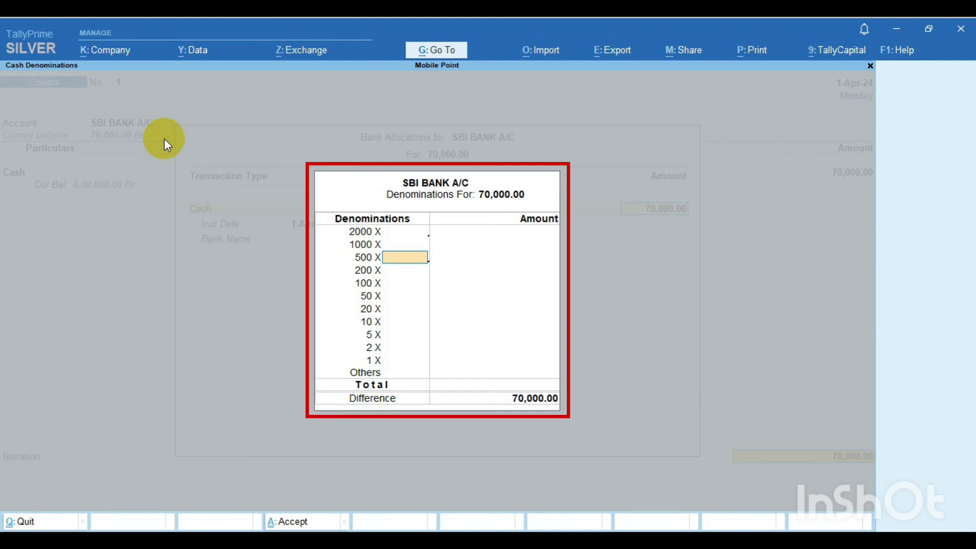
{"action": "key", "text": "Return"}
{"action": "key", "text": "Return"}
{"action": "key", "text": "Return"}
{"action": "key", "text": "Return"}
{"action": "key", "text": "Return"}
{"action": "key", "text": "Return"}
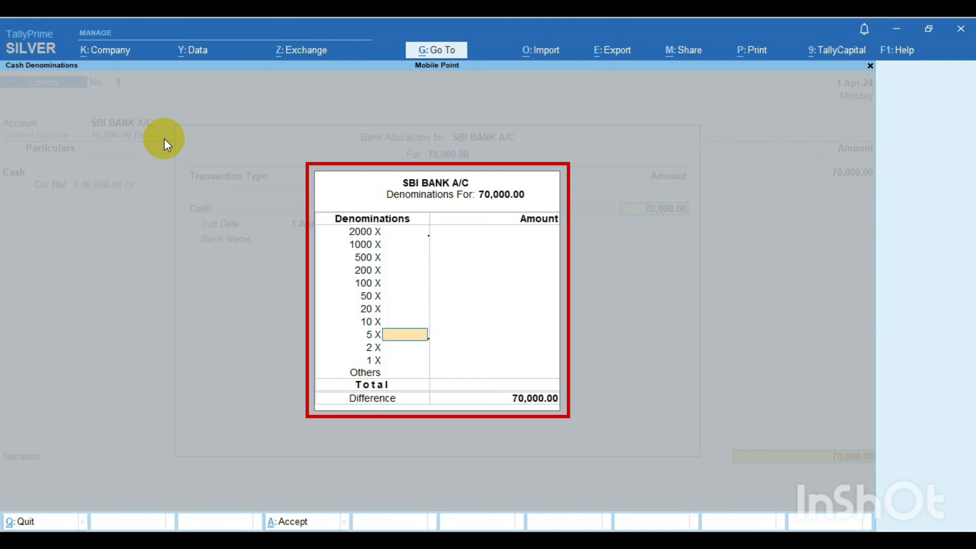
{"action": "key", "text": "Return"}
{"action": "key", "text": "Return"}
{"action": "key", "text": "Return"}
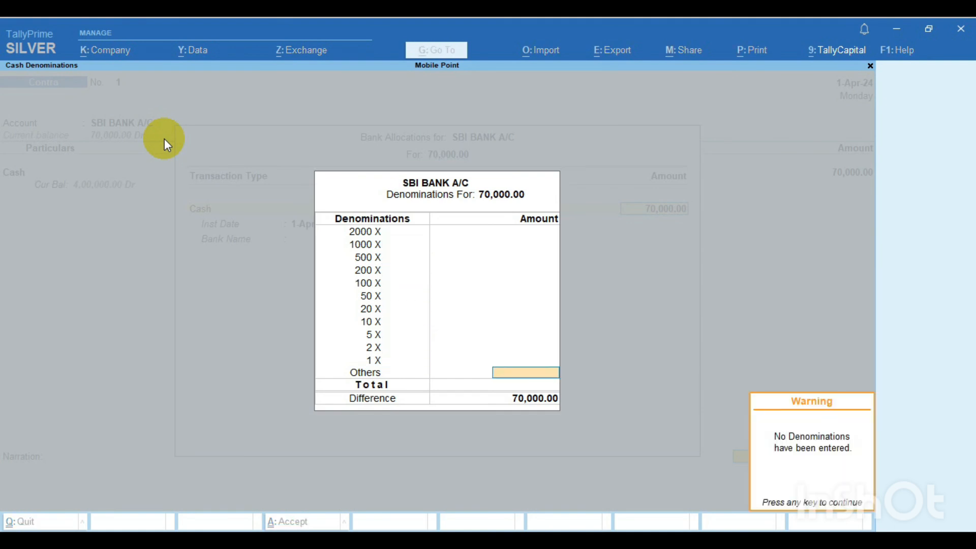
{"action": "key", "text": "Return"}
{"action": "key", "text": "Return"}
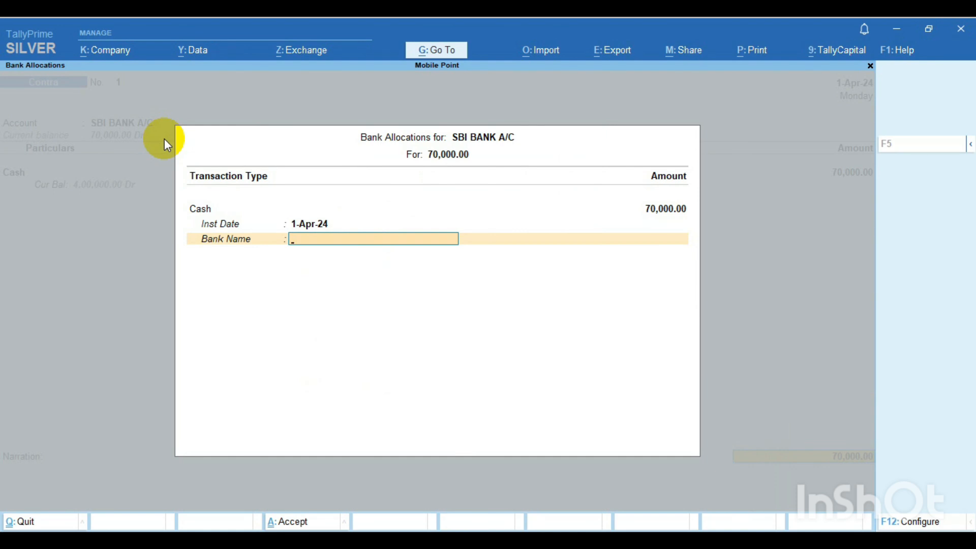
Leave the allocation's bank name and the narration blank and save the contra voucher
{"action": "key", "text": "Return"}
{"action": "key", "text": "Return"}
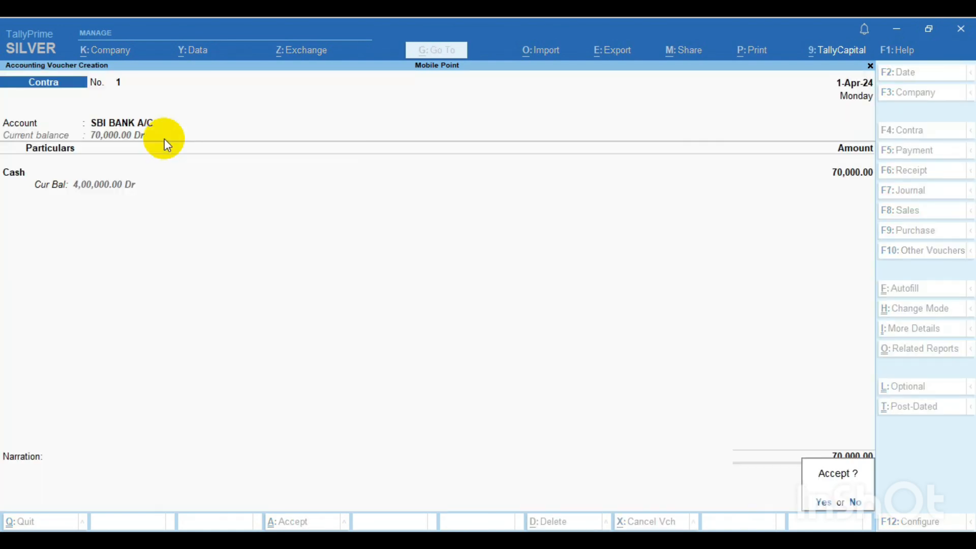
{"action": "key", "text": "Return"}
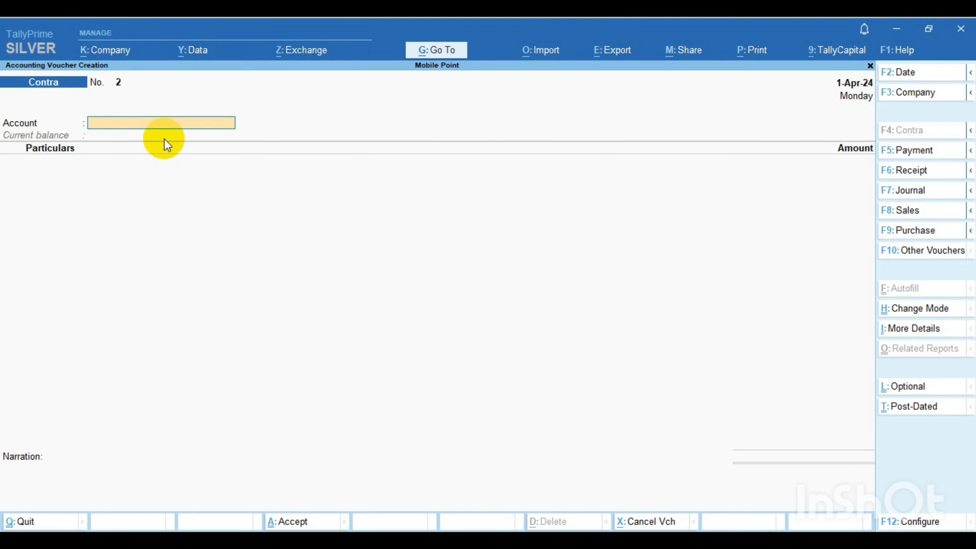
Start another payment voucher
{"action": "key", "text": "F5"}
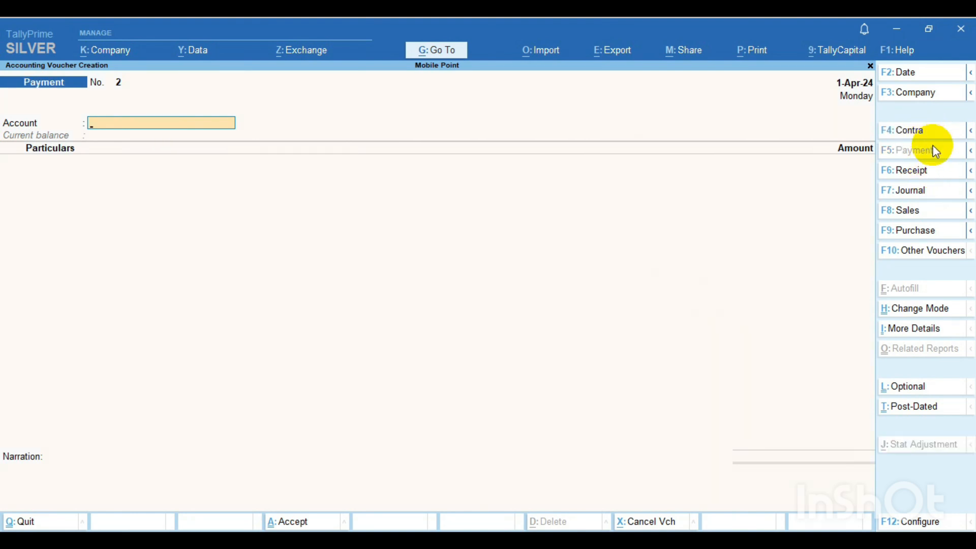